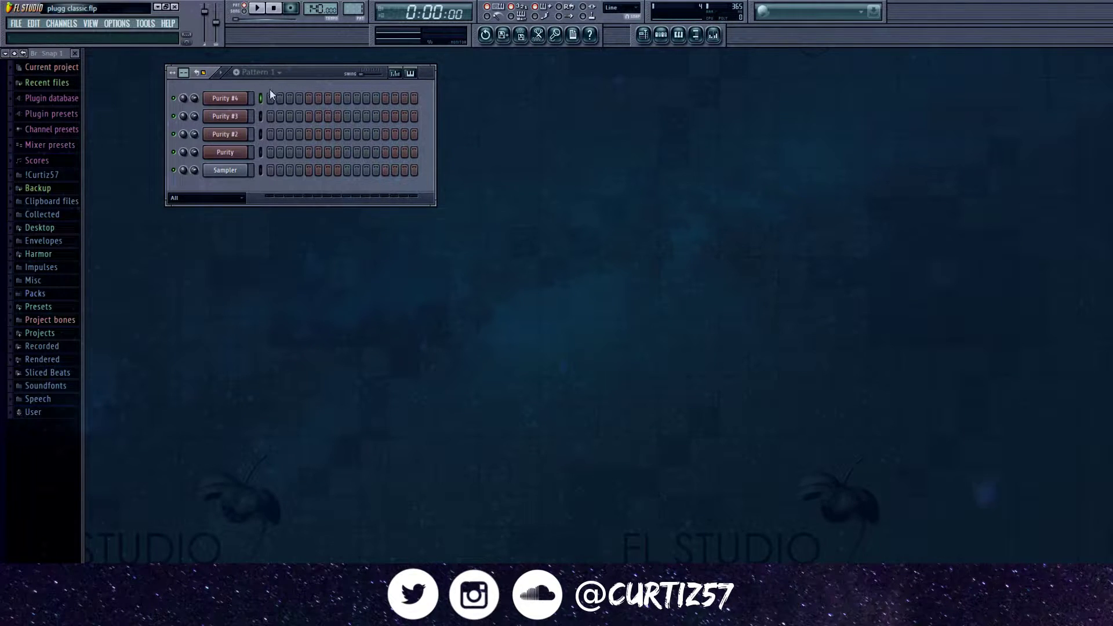
- Open the Purity channel's piano roll and place a G#4, B4 and D#5 chord at the start of bar 1
{"action": "left_click", "coordinate": [239, 152]}
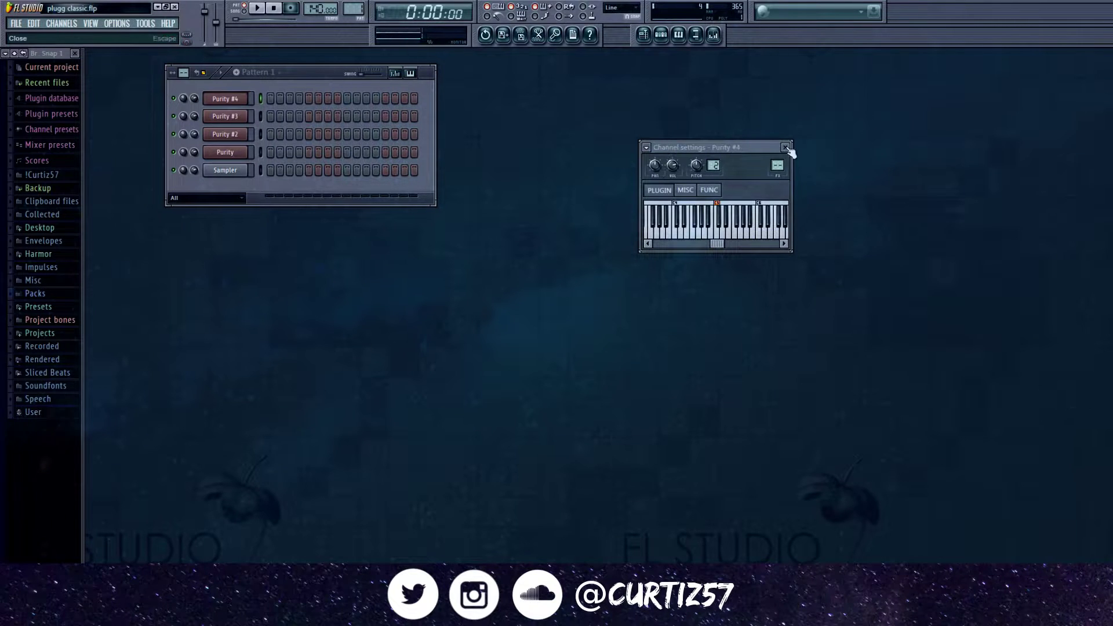
{"action": "left_click", "coordinate": [786, 147]}
{"action": "right_click", "coordinate": [244, 151]}
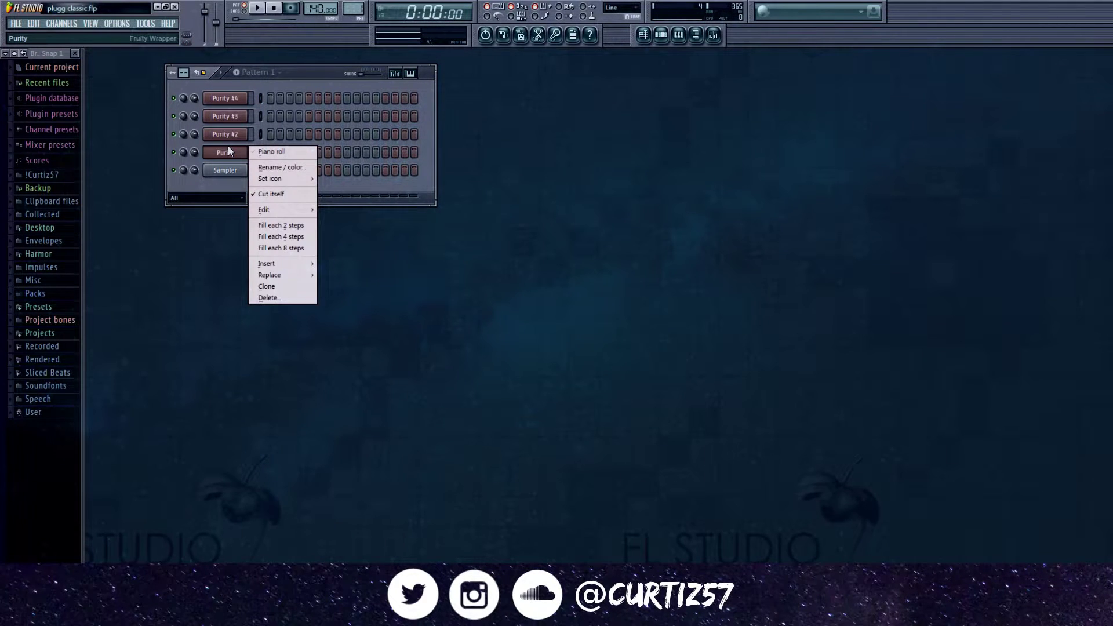
{"action": "left_click", "coordinate": [284, 152]}
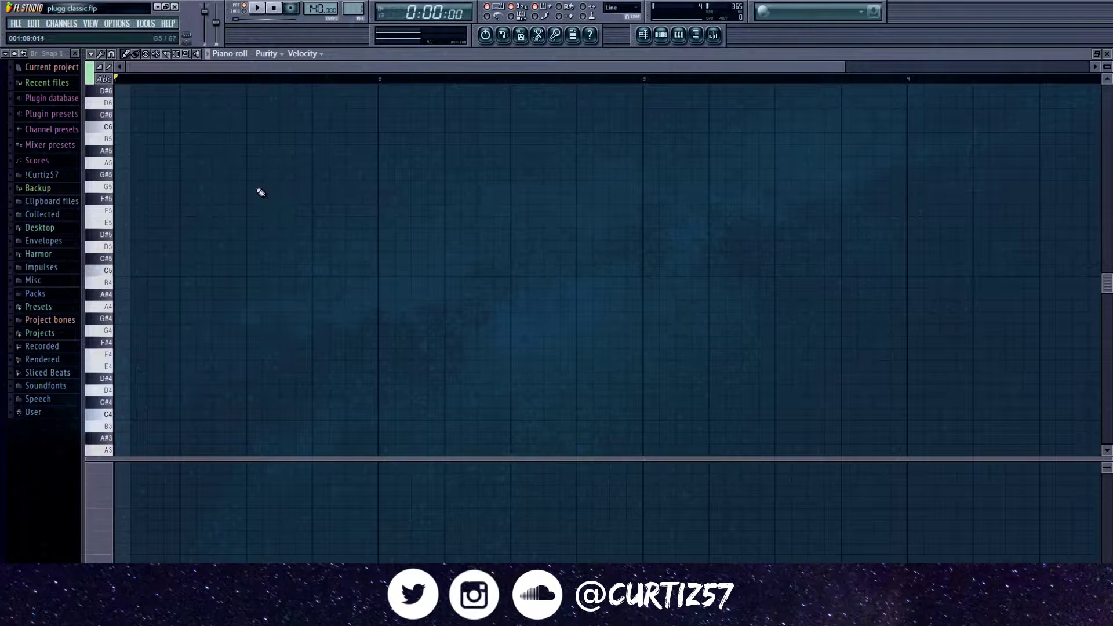
{"action": "left_click", "coordinate": [123, 319]}
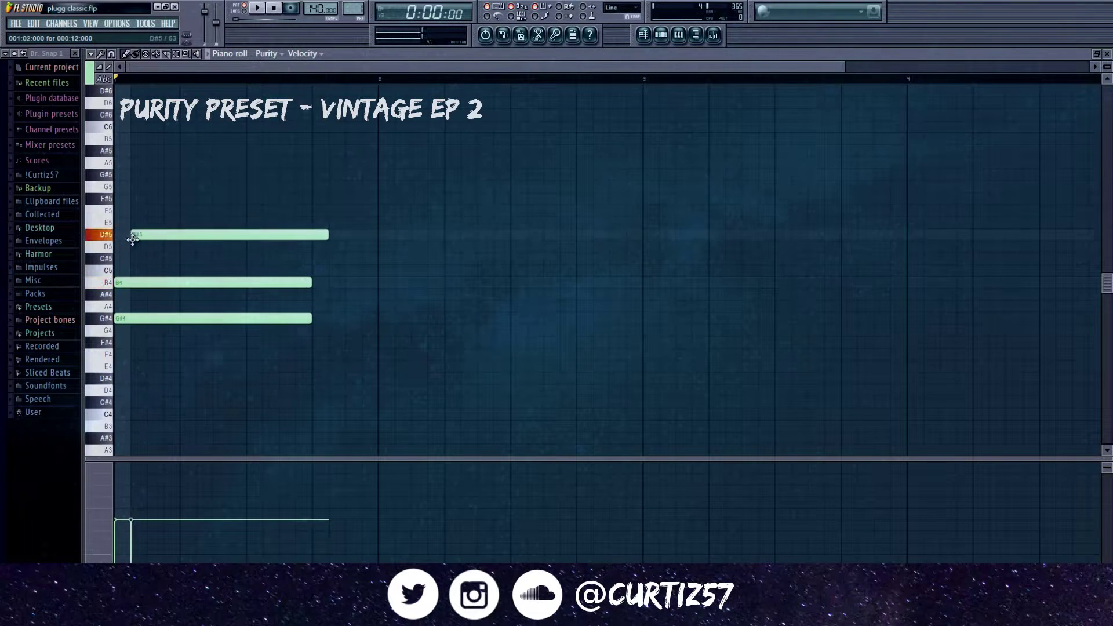
{"action": "key", "text": "space"}
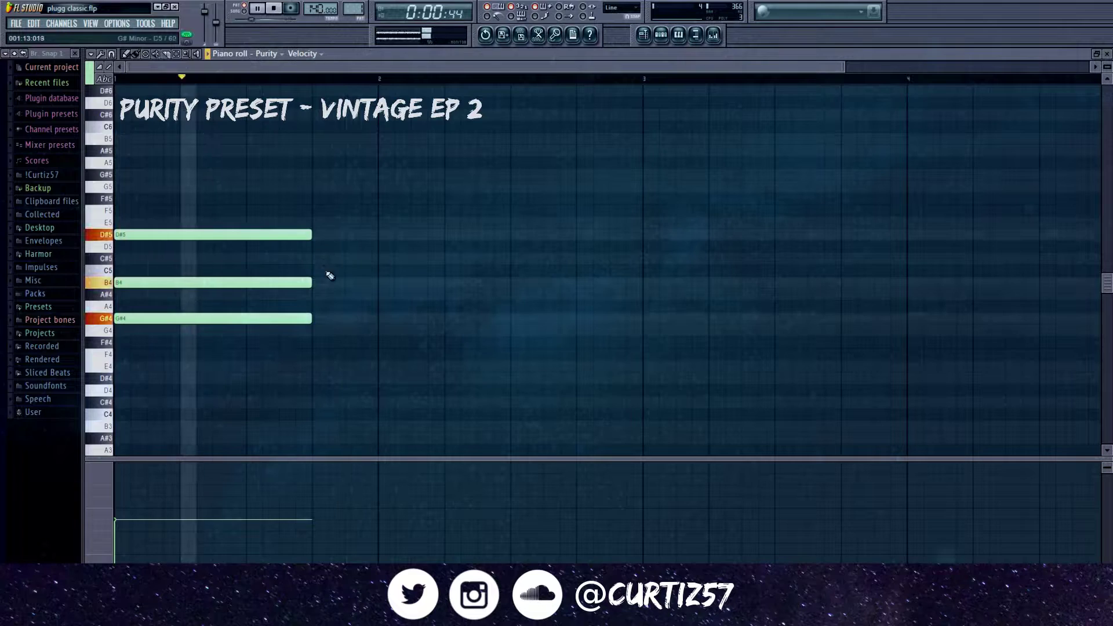
- Place a second chord of D#4, F#4 and A#4 directly after the first one, then play the pattern
{"action": "key", "text": "space"}
{"action": "left_click", "coordinate": [316, 342]}
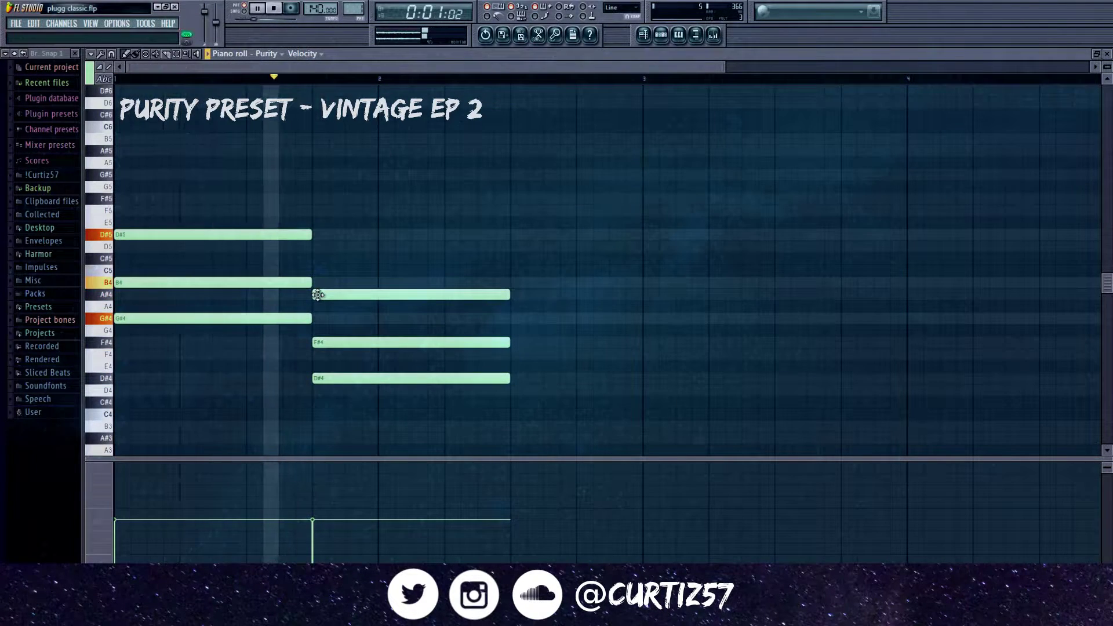
{"action": "key", "text": "space"}
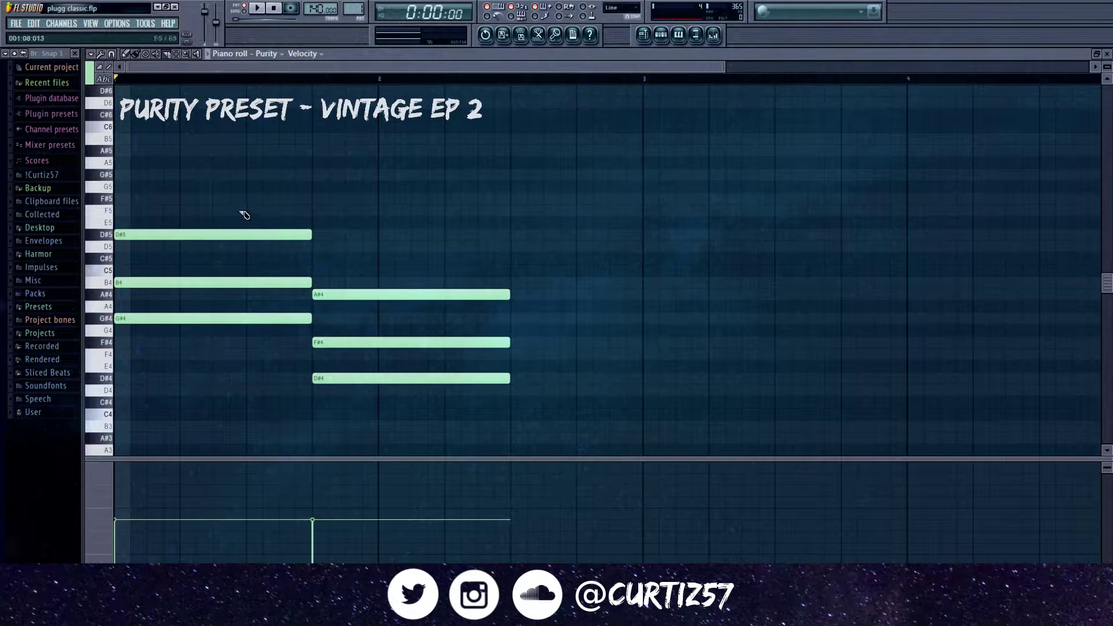
- Trim the first chord to half a bar and fill the gap before the second chord with short A#4 and B4 notes
{"action": "left_click_drag", "start_coordinate": [237, 339], "coordinate": [238, 341]}
{"action": "key", "text": "Delete"}
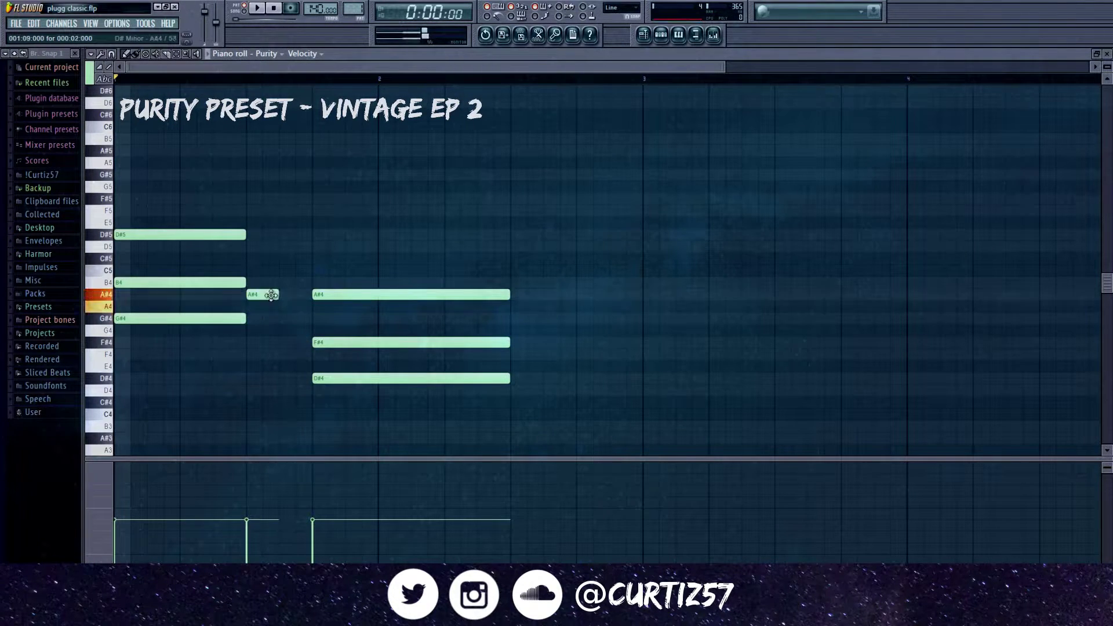
{"action": "key", "text": "space"}
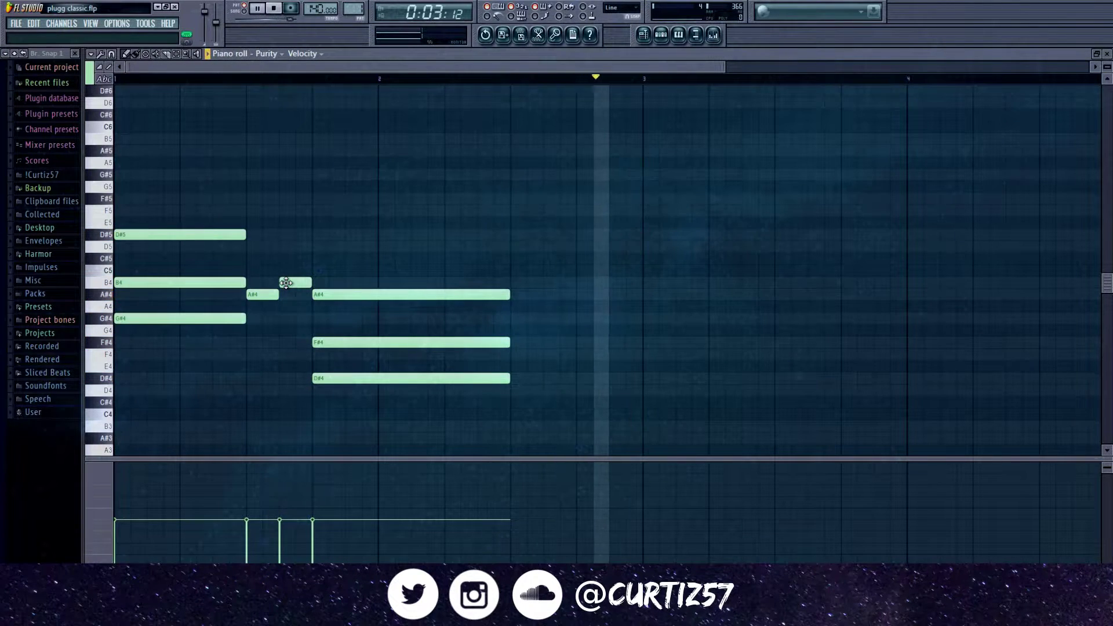
{"action": "key", "text": "space"}
- Add a D#5 note on top of the second chord, matching the chord's length, and play the pattern
{"action": "left_click", "coordinate": [312, 235]}
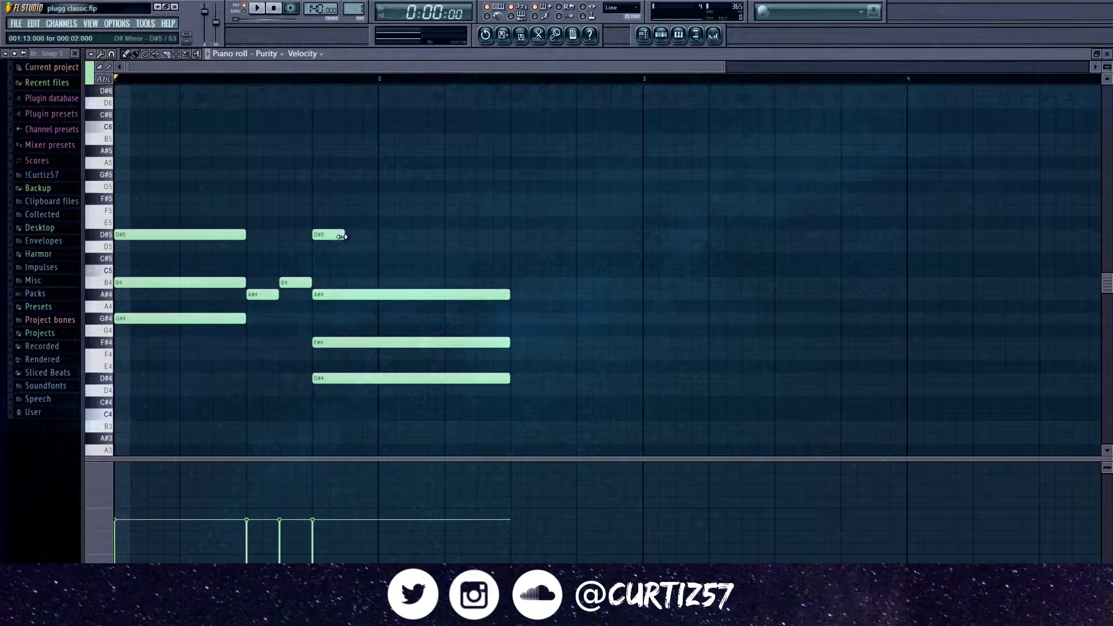
{"action": "left_click_drag", "start_coordinate": [342, 237], "coordinate": [505, 249]}
{"action": "key", "text": "space"}
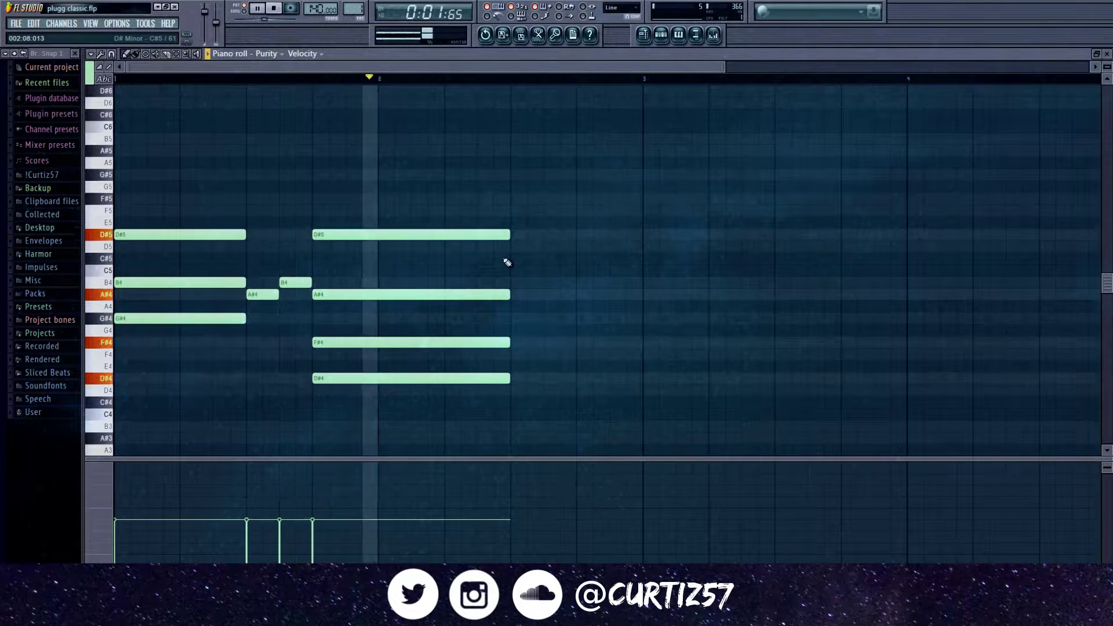
- Place a C#5, E5 and G#5 chord at bar 3, followed directly by a G#4, B4 and D#5 chord
{"action": "scroll", "coordinate": [442, 291], "scroll_direction": "down", "scroll_amount": 2}
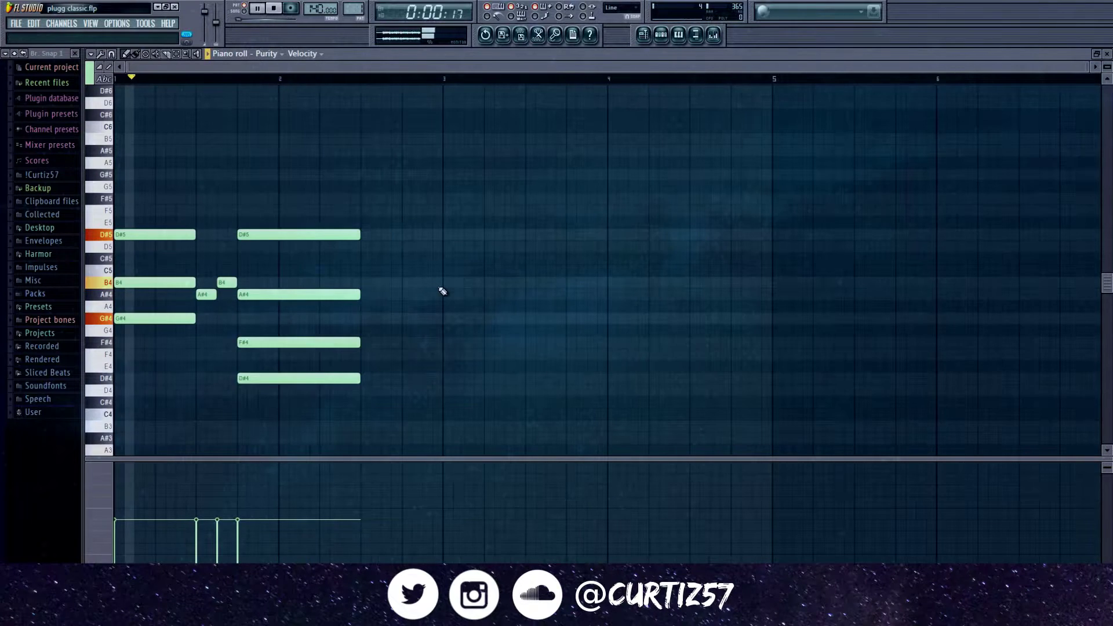
{"action": "left_click", "coordinate": [445, 258]}
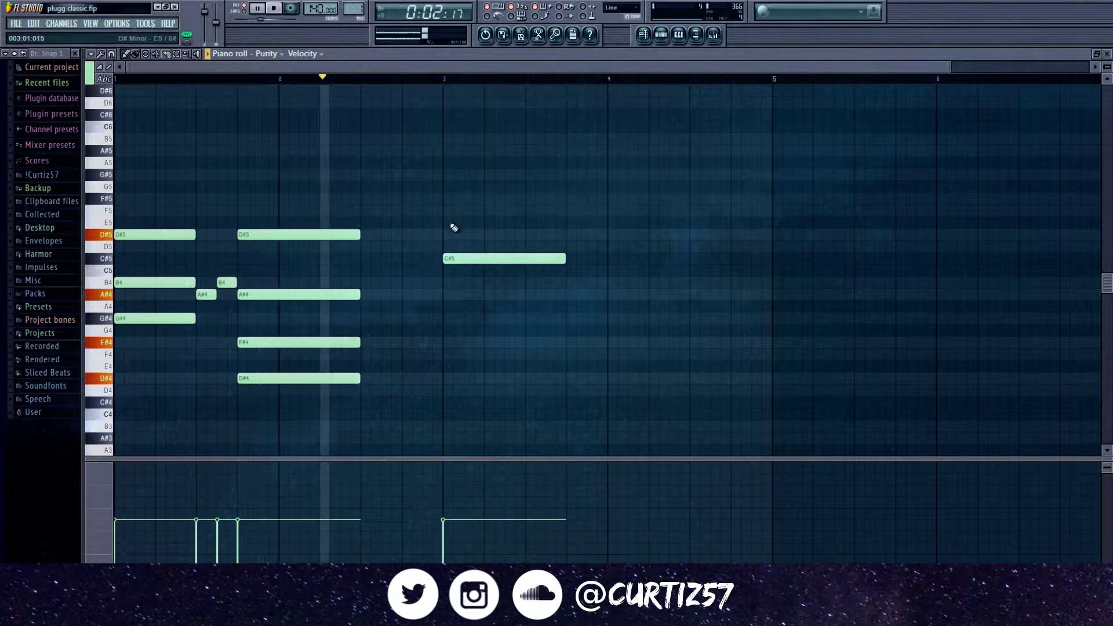
{"action": "left_click", "coordinate": [447, 210]}
{"action": "key", "text": "space"}
{"action": "left_click", "coordinate": [452, 186]}
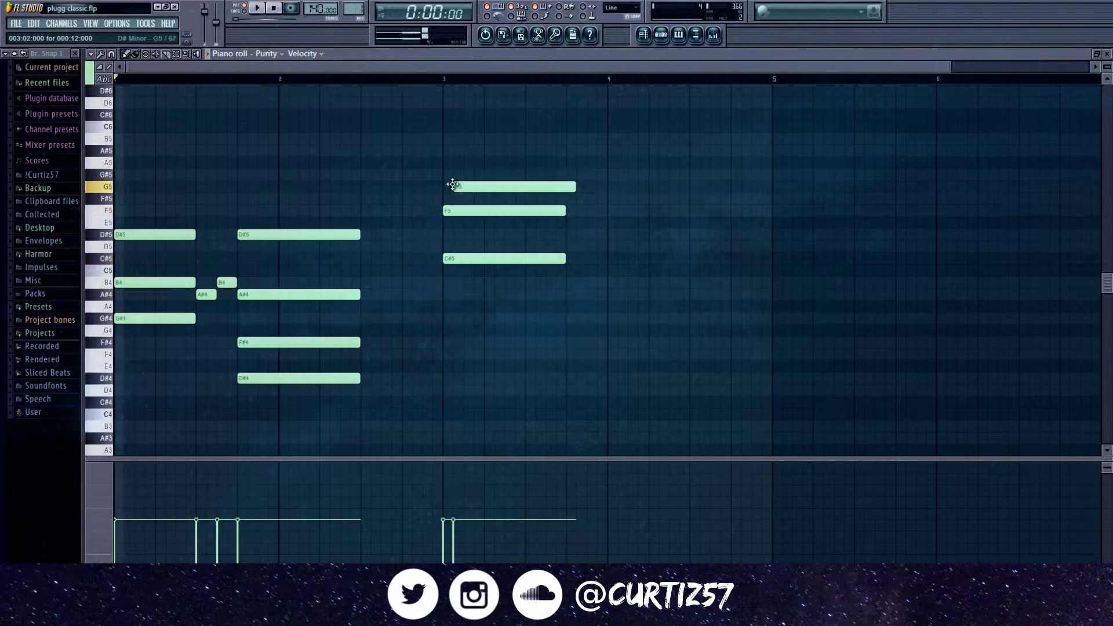
{"action": "left_click", "coordinate": [448, 225]}
{"action": "key", "text": "space"}
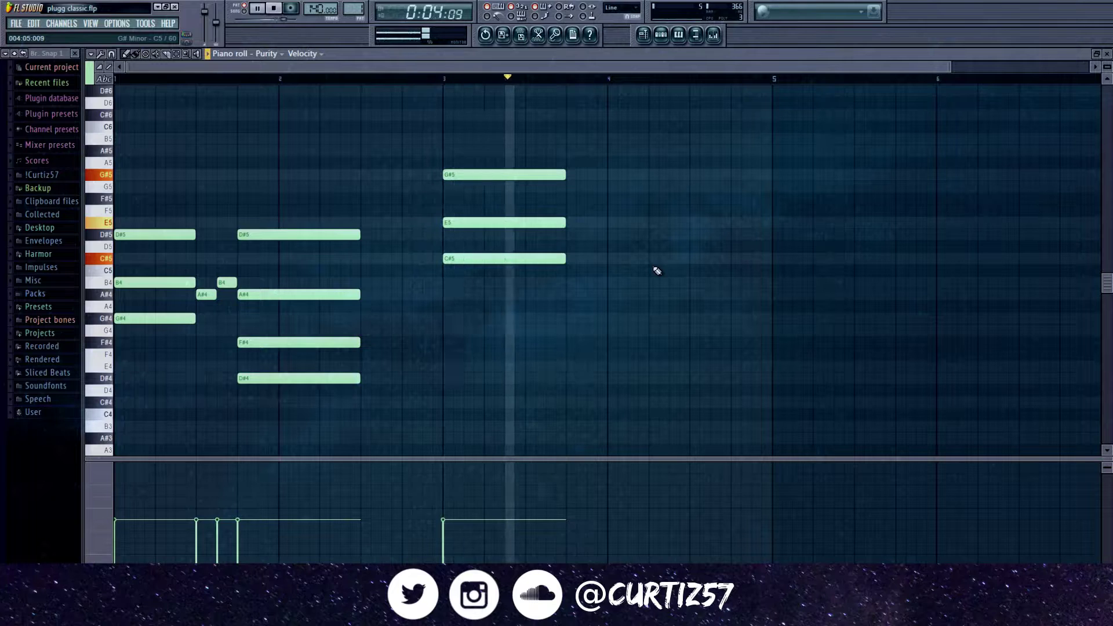
{"action": "key", "text": "space"}
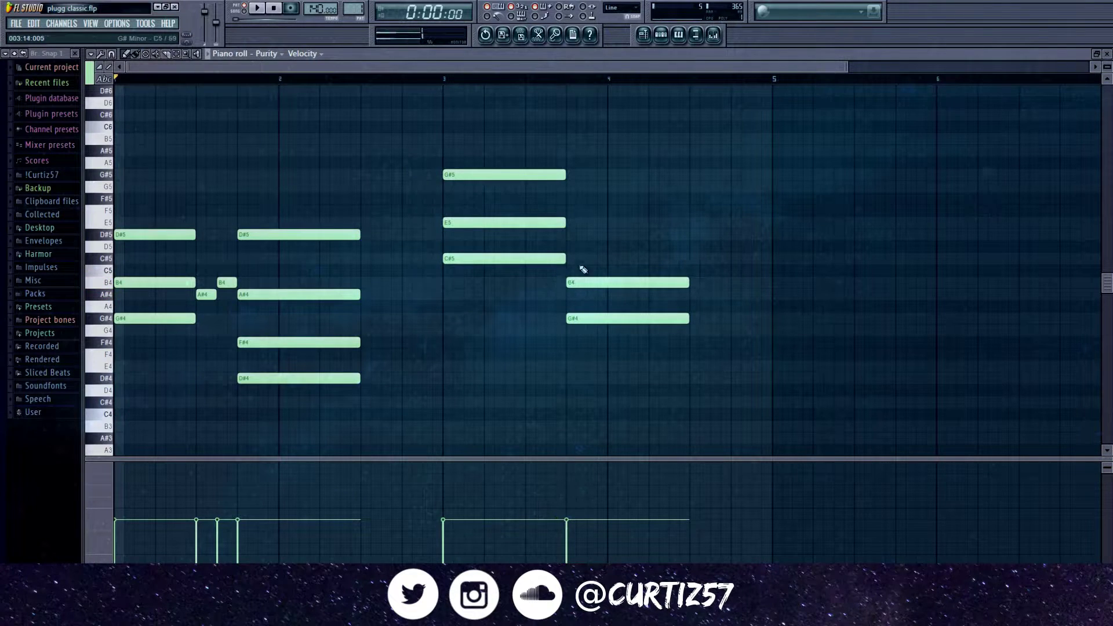
{"action": "key", "text": "space"}
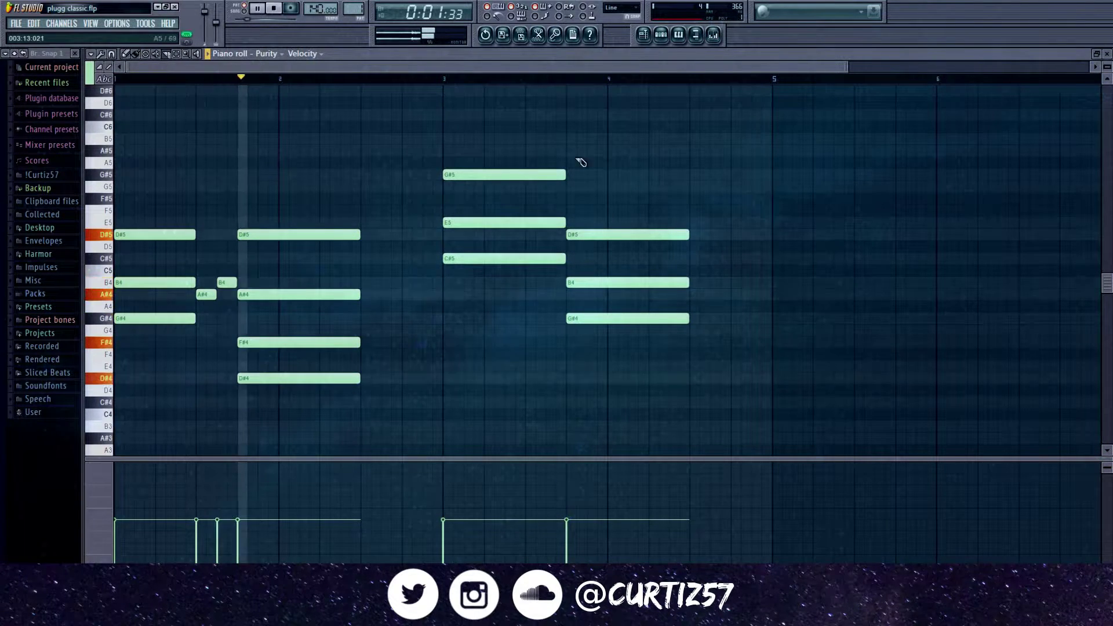
- Slice off and delete the end of the bar 3 chord, and fill the gap with a D#5 note
{"action": "left_click_drag", "start_coordinate": [531, 173], "coordinate": [526, 264]}
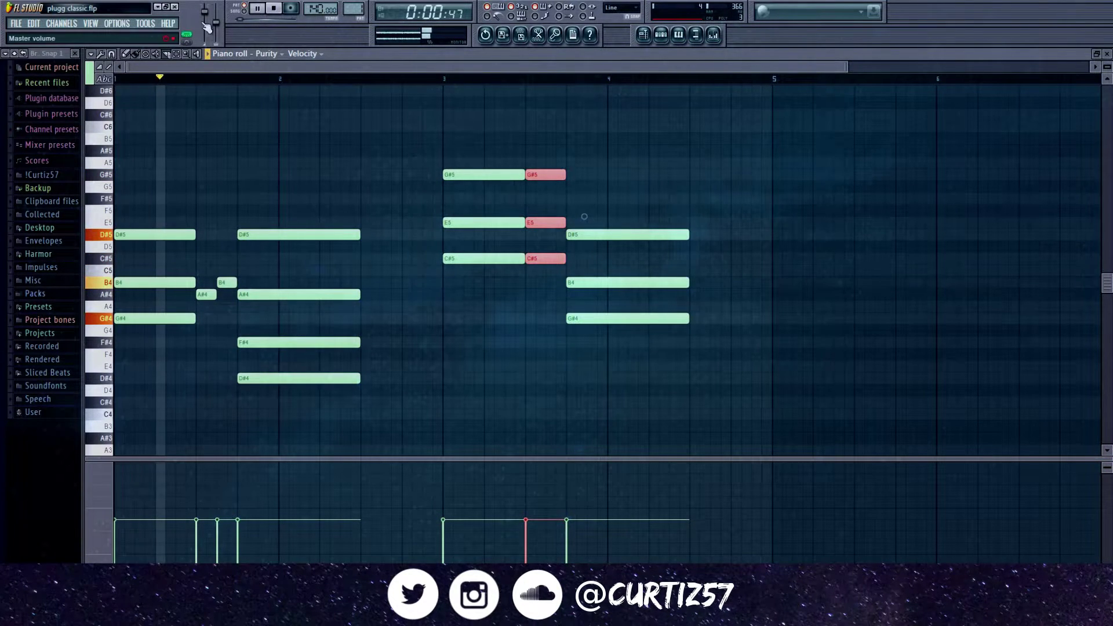
{"action": "key", "text": "Delete"}
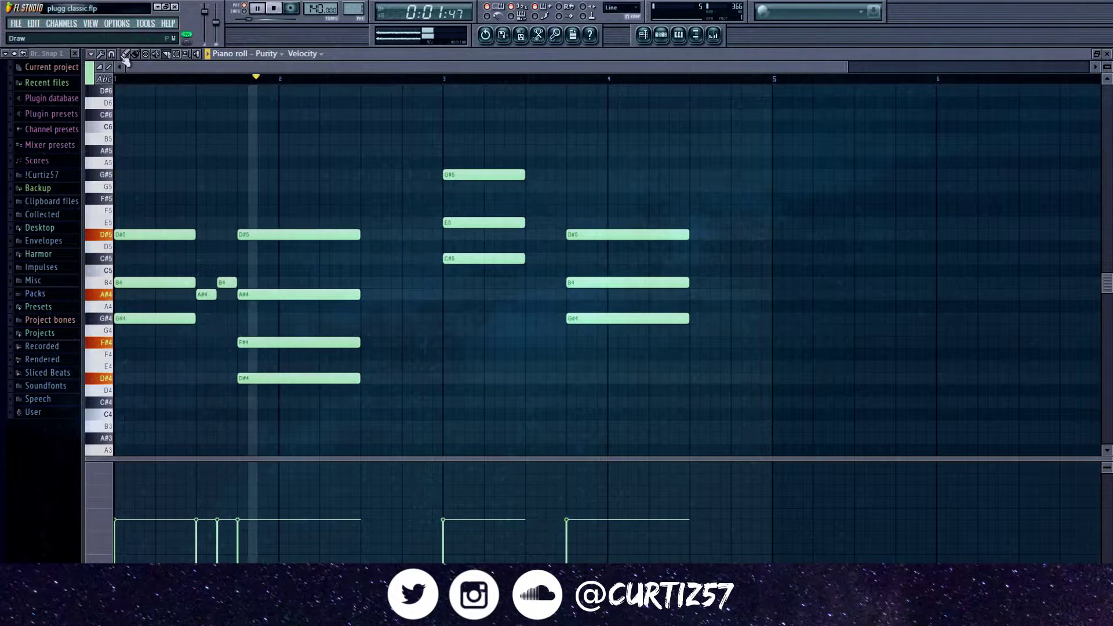
{"action": "left_click", "coordinate": [526, 234]}
- Apply quick legato to all the notes and deselect them
{"action": "key", "text": "ctrl+a"}
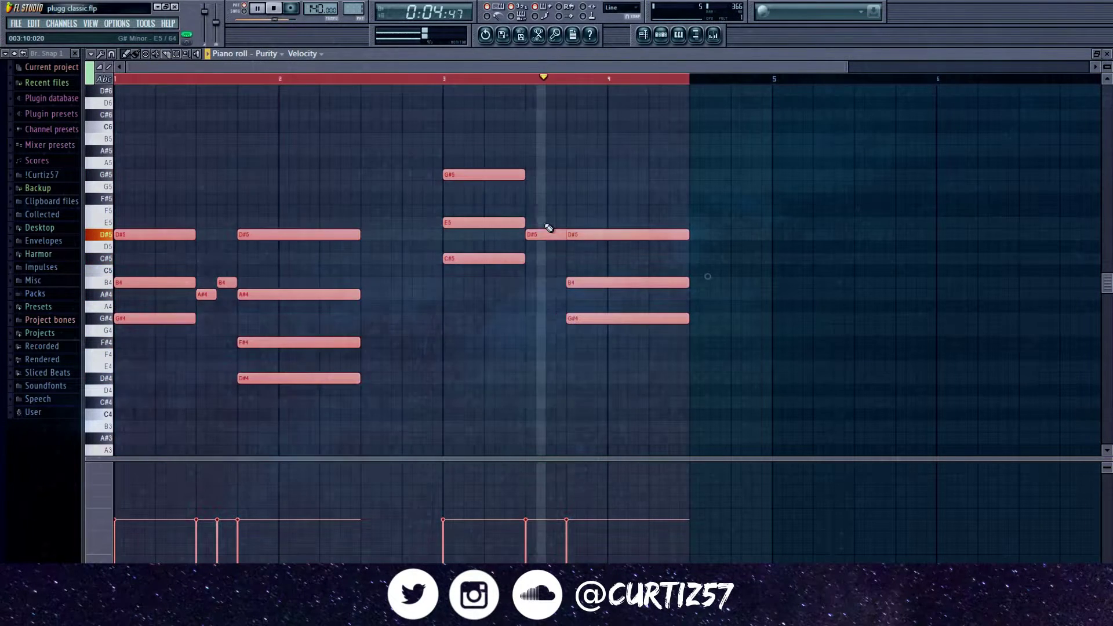
{"action": "key", "text": "ctrl+l"}
{"action": "left_click", "coordinate": [602, 203], "text": "ctrl"}
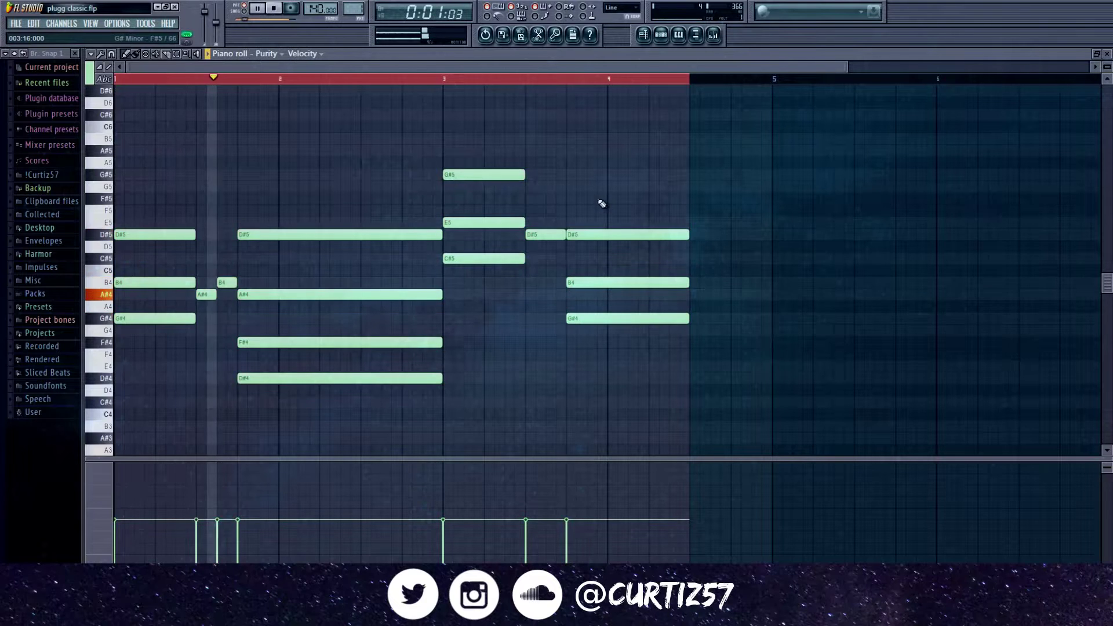
- Add a short E5 note after the short D#5 before the last chord, and reapply quick legato to everything
{"action": "left_click", "coordinate": [549, 224]}
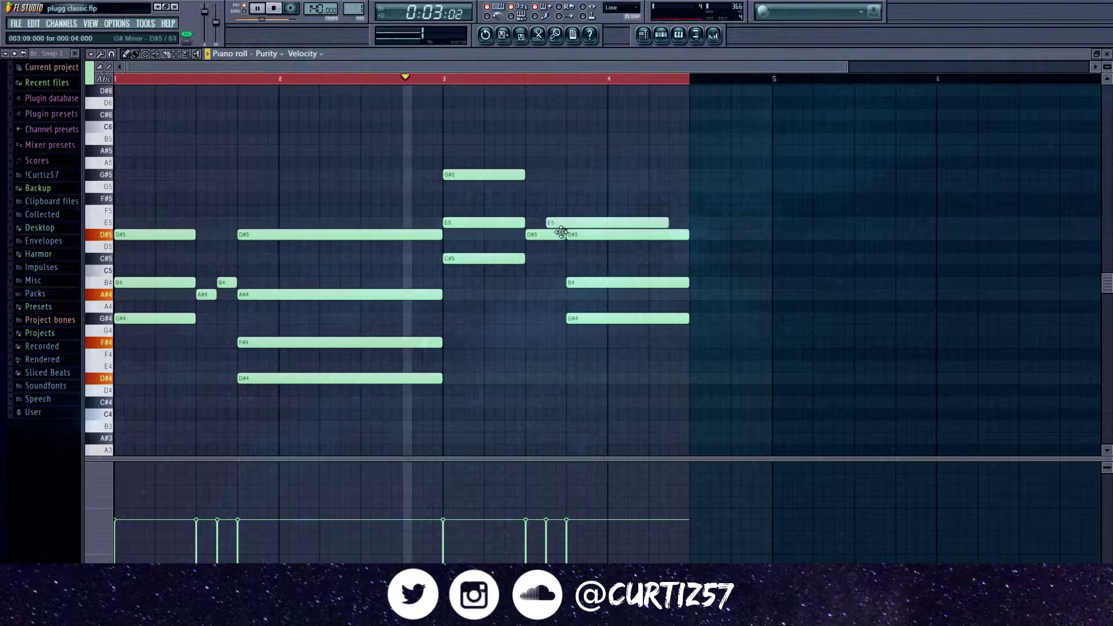
{"action": "key", "text": "ctrl+a"}
{"action": "key", "text": "ctrl+l"}
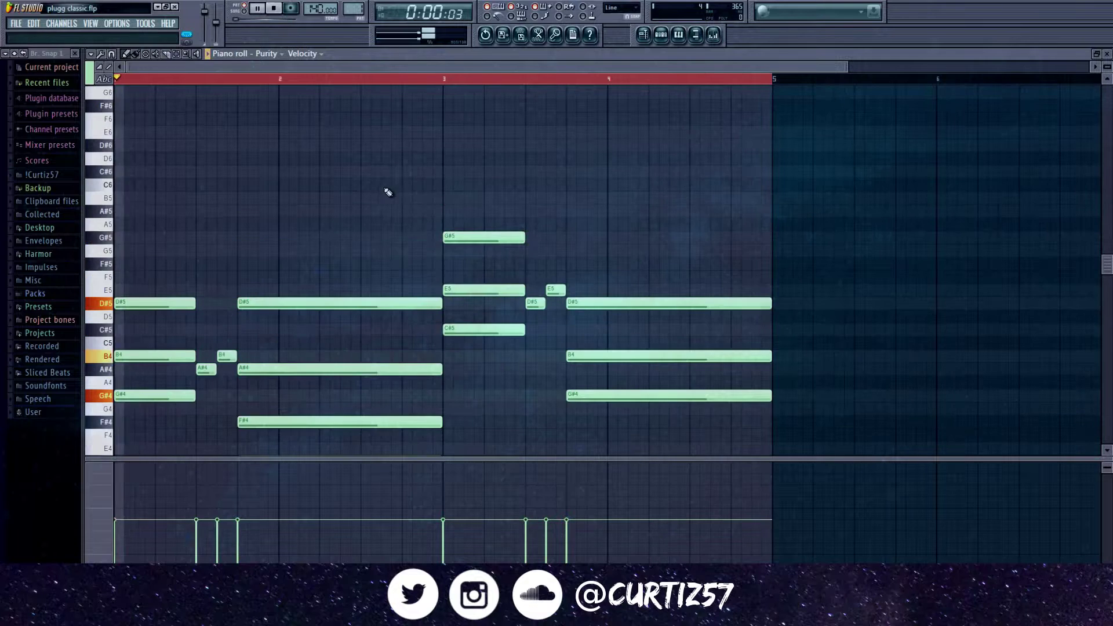
- Add high melody notes B5 and A#5 at the end of bar 2, and F#5 and G#5 at the end of bar 4
{"action": "left_click", "coordinate": [360, 172]}
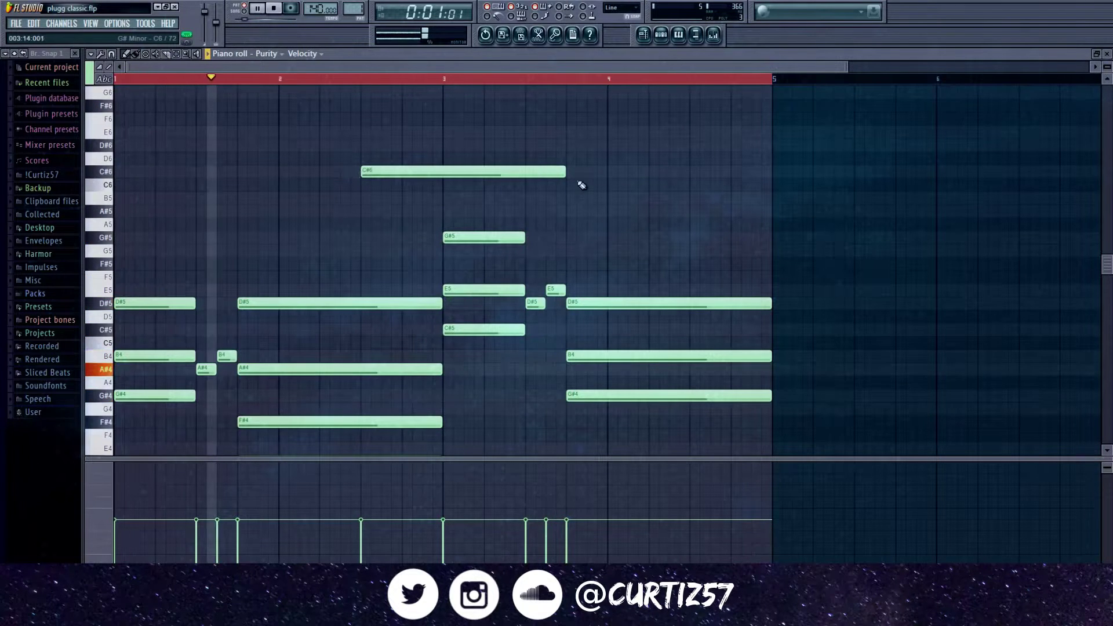
{"action": "left_click_drag", "start_coordinate": [566, 172], "coordinate": [383, 201]}
{"action": "key", "text": "space"}
{"action": "key", "text": "space"}
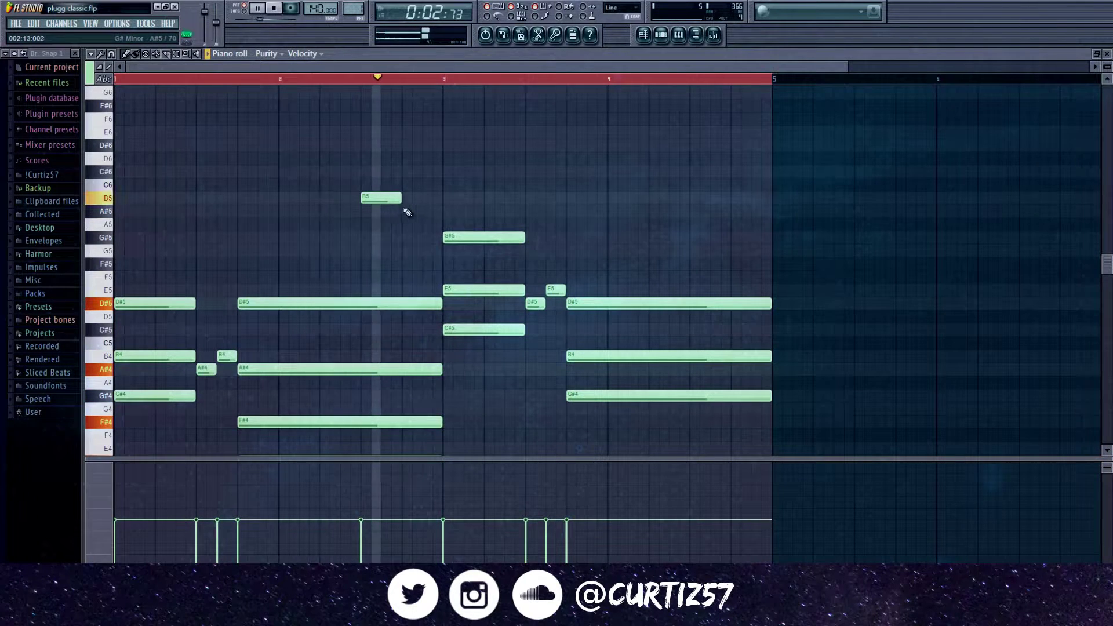
{"action": "key", "text": "space"}
{"action": "key", "text": "space"}
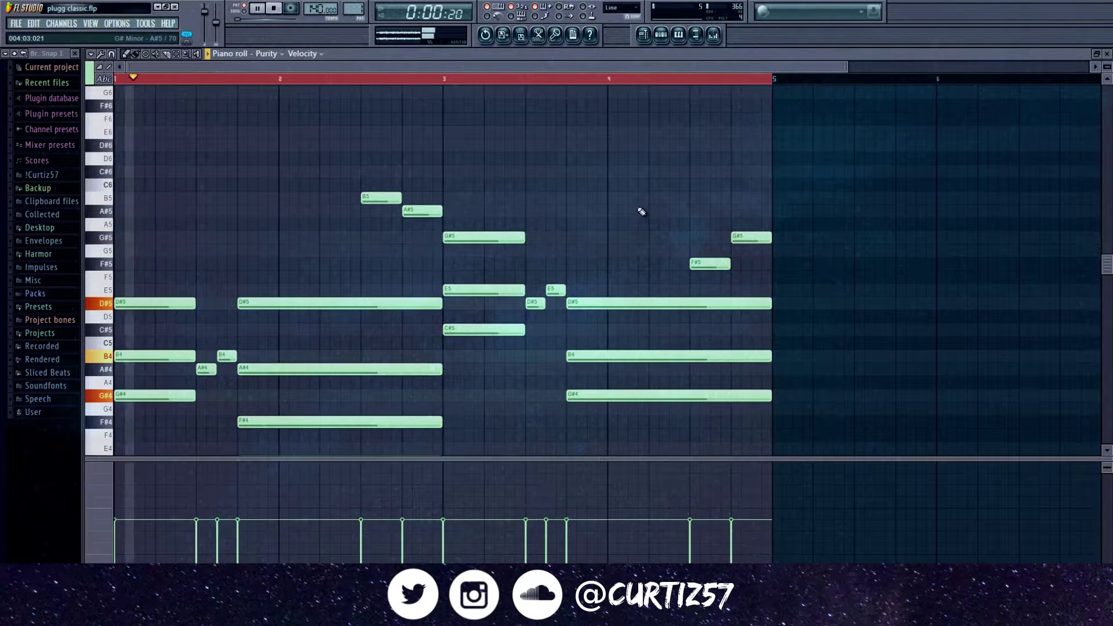
- Add bass notes G#3, D#3, C#4 and G#3 beneath the four chords in order
{"action": "scroll", "coordinate": [591, 228], "scroll_direction": "down", "scroll_amount": 5}
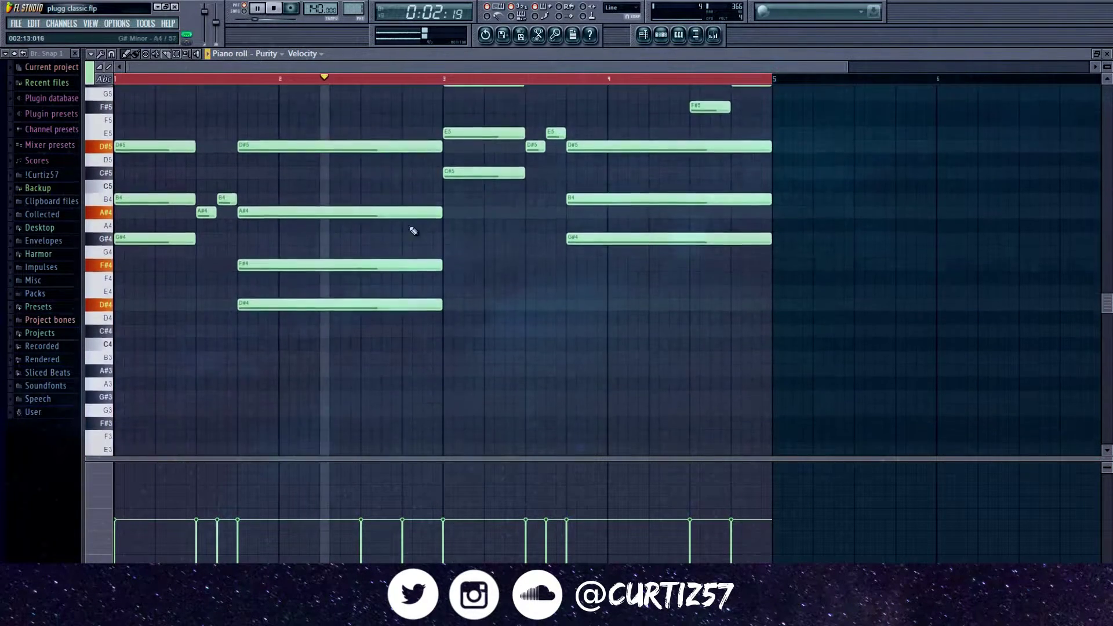
{"action": "left_click", "coordinate": [152, 357]}
{"action": "key", "text": "space"}
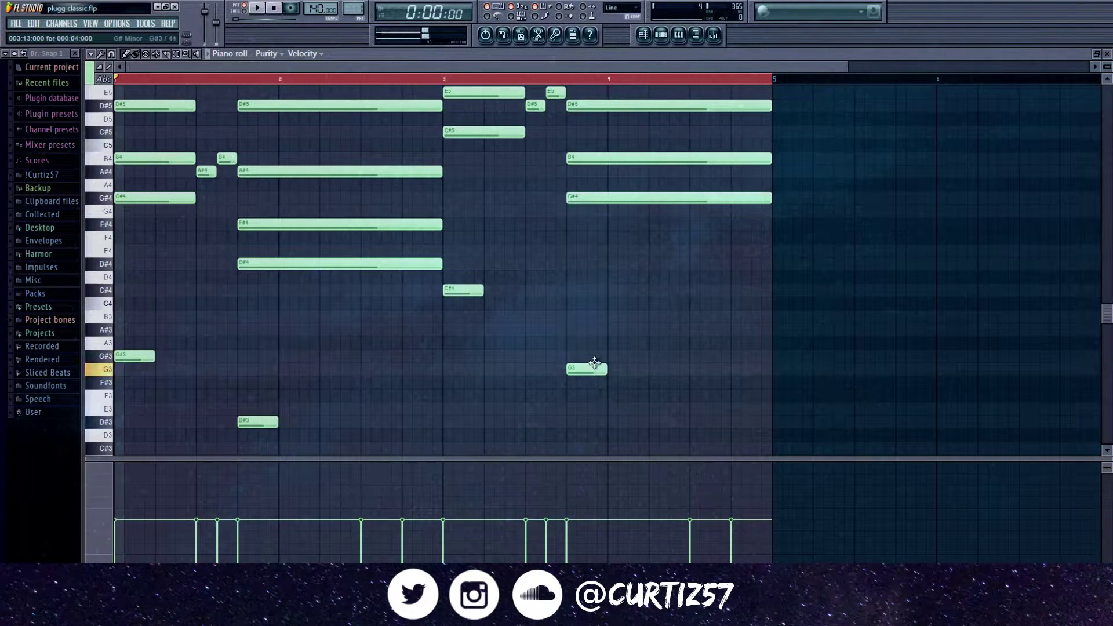
- Apply quick legato to the whole pattern, including the bass notes, and clear the selection
{"action": "key", "text": "ctrl+a"}
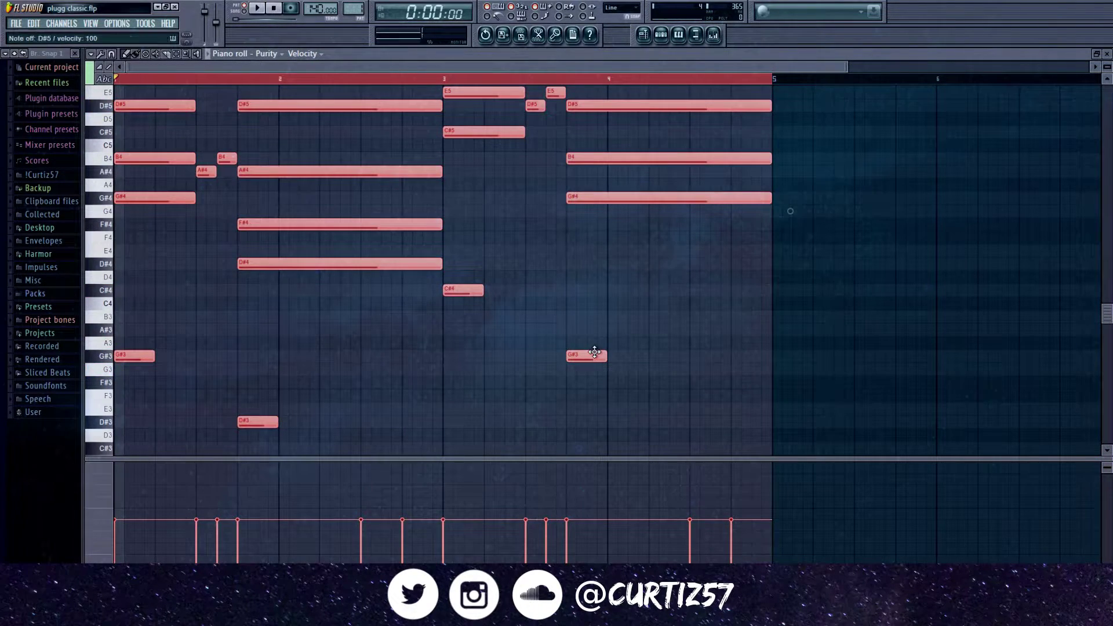
{"action": "key", "text": "ctrl+l"}
{"action": "key", "text": "space"}
{"action": "scroll", "coordinate": [574, 235], "scroll_direction": "up", "scroll_amount": 2}
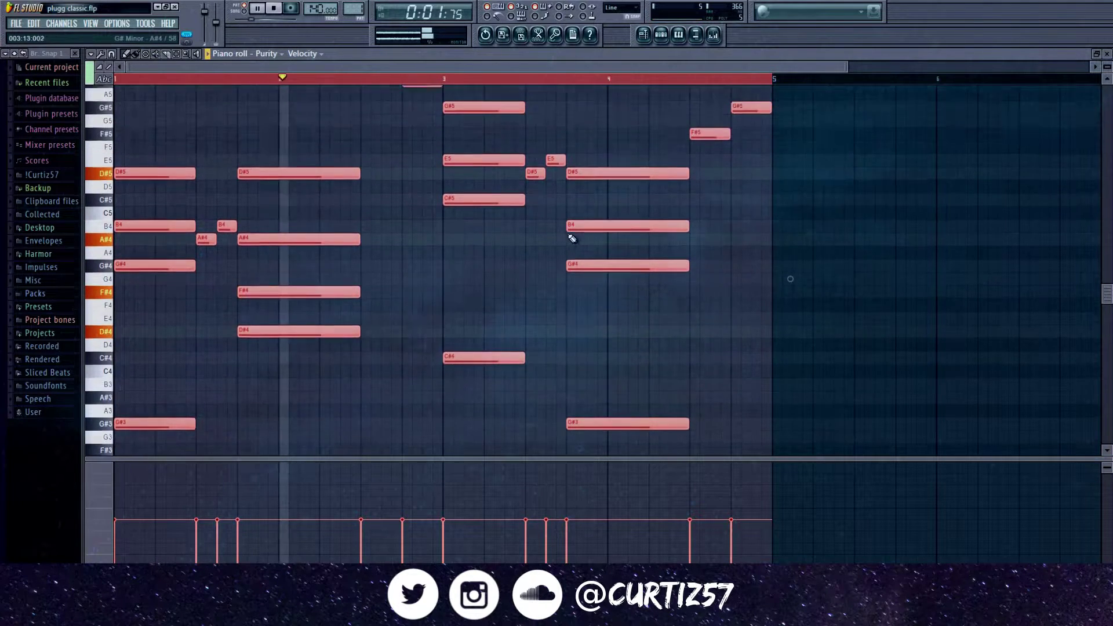
{"action": "left_click", "coordinate": [728, 267], "text": "ctrl"}
- Apply the Strum tool to the chords in the pattern
{"action": "scroll", "coordinate": [728, 267], "scroll_direction": "down", "scroll_amount": 2}
{"action": "scroll", "coordinate": [728, 266], "scroll_direction": "down", "scroll_amount": 2}
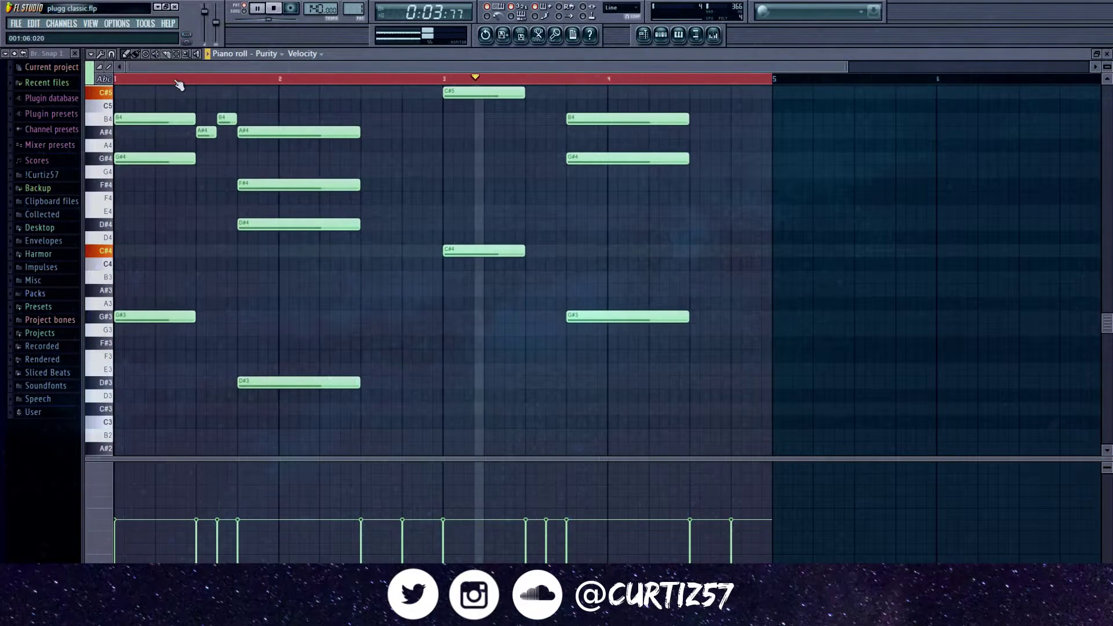
{"action": "key", "text": "alt+s"}
{"action": "left_click", "coordinate": [643, 405]}
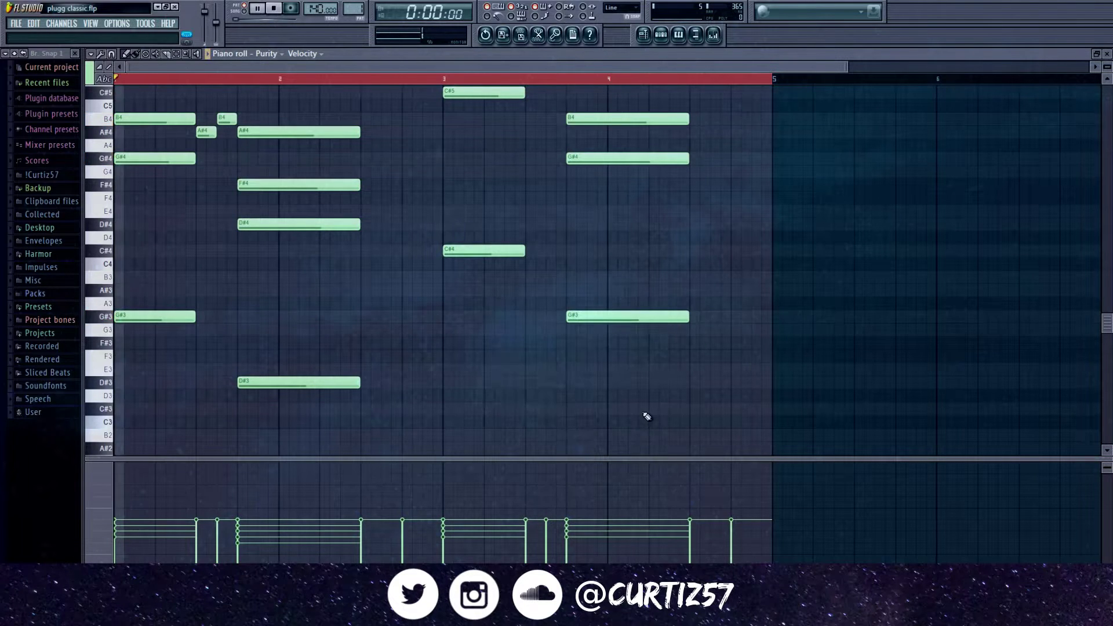
- Lengthen the second chord up to bar 3 and the final chord up to bar 5, and randomise the note velocities
{"action": "left_click", "coordinate": [177, 55]}
{"action": "scroll", "coordinate": [388, 174], "scroll_direction": "up", "scroll_amount": 3}
{"action": "left_click_drag", "start_coordinate": [378, 193], "coordinate": [268, 455]}
{"action": "scroll", "coordinate": [378, 257], "scroll_direction": "down", "scroll_amount": 3}
{"action": "left_click_drag", "start_coordinate": [631, 361], "coordinate": [625, 128]}
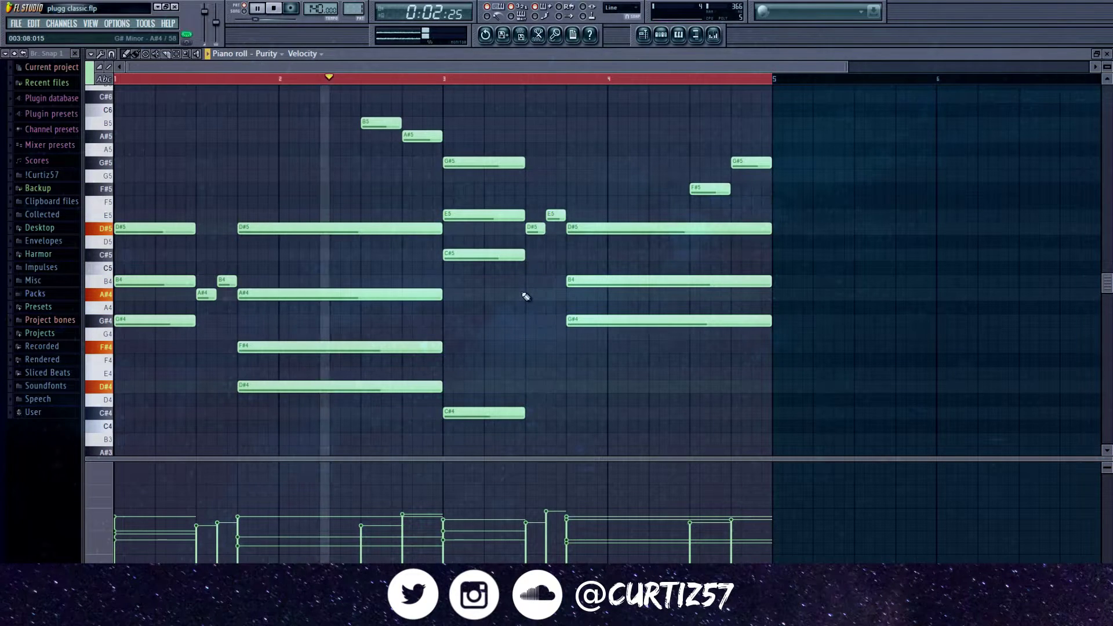
- Open the Purity #2 channel's piano roll and place a half-bar G#4 note at the start of bar 1
{"action": "key", "text": "F7"}
{"action": "right_click", "coordinate": [225, 135]}
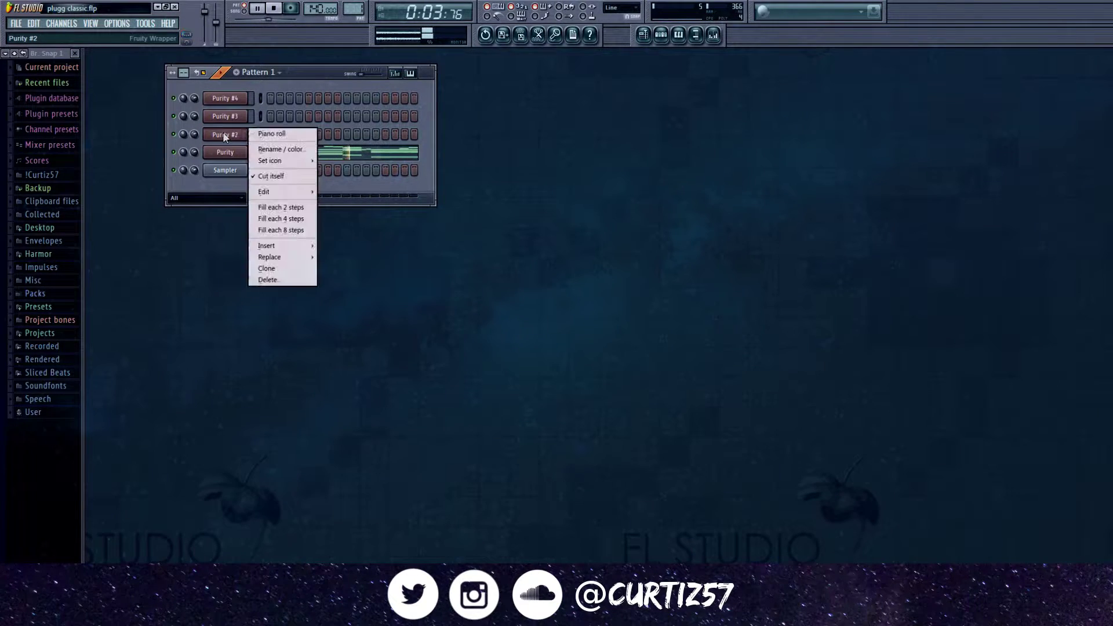
{"action": "left_click", "coordinate": [264, 135]}
{"action": "key", "text": "space"}
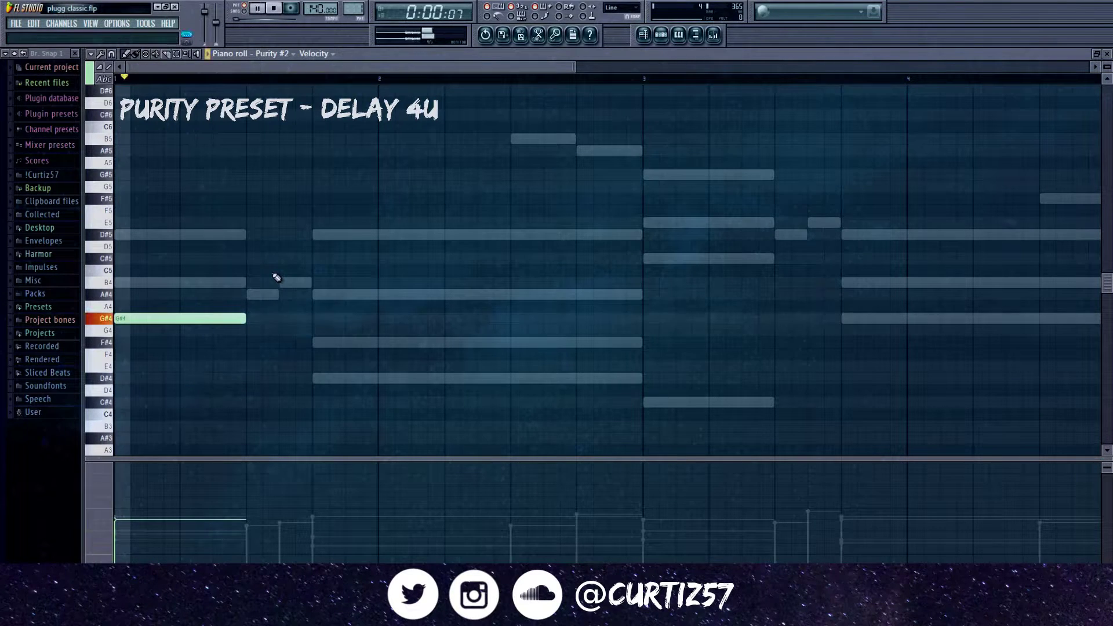
- Add a half-bar D#5 note on beat 4 of bar 1, raise the opening G#4 note to G#5, and play the pattern
{"action": "left_click_drag", "start_coordinate": [308, 243], "coordinate": [315, 228]}
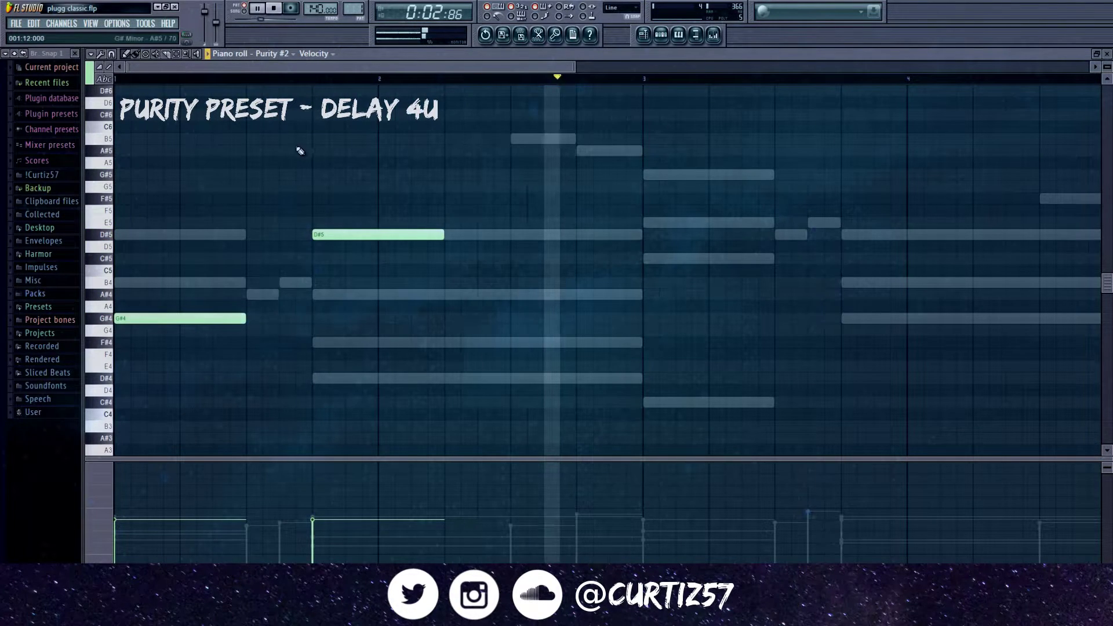
{"action": "key", "text": "space"}
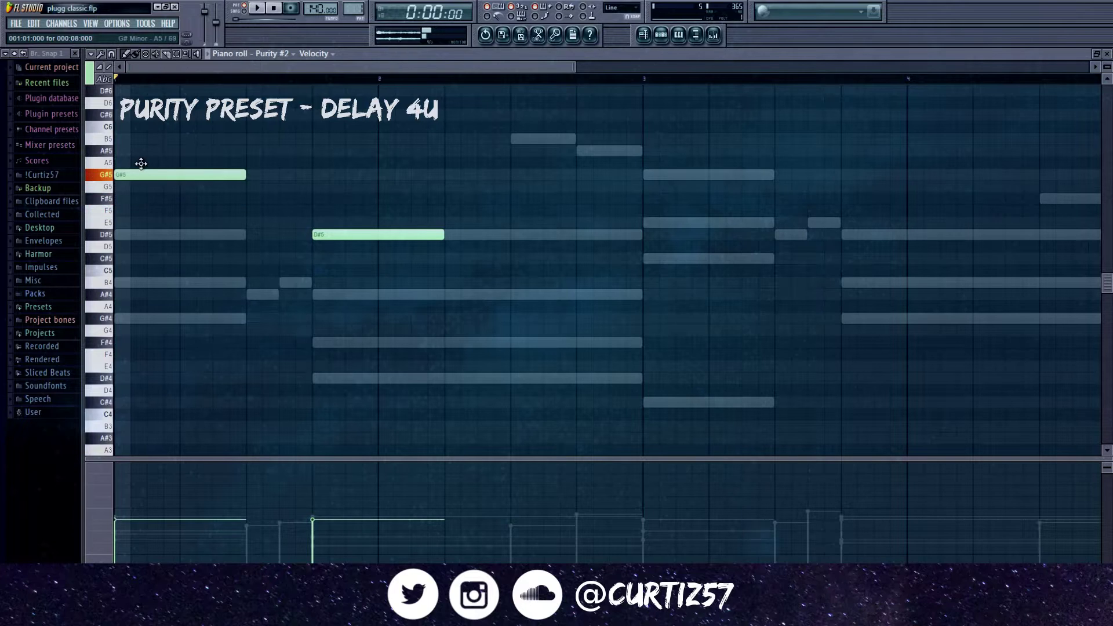
{"action": "key", "text": "space"}
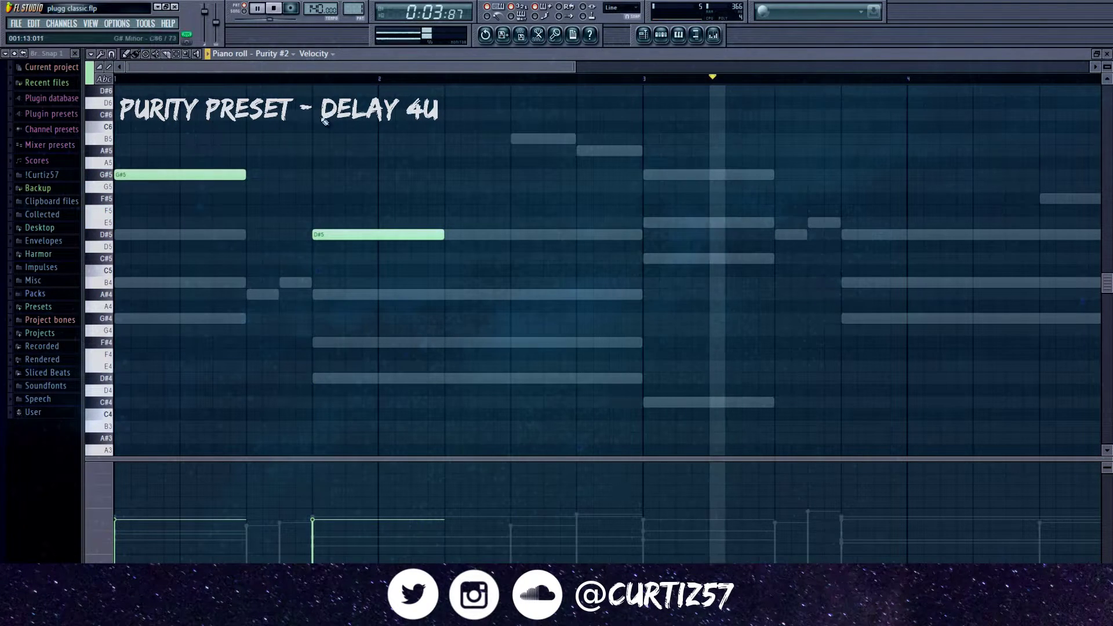
- Place a half-bar C#5 note at the start of bar 3 and a half-bar D#5 note on beat 4 of bar 3
{"action": "scroll", "coordinate": [440, 182], "scroll_direction": "down", "scroll_amount": 2}
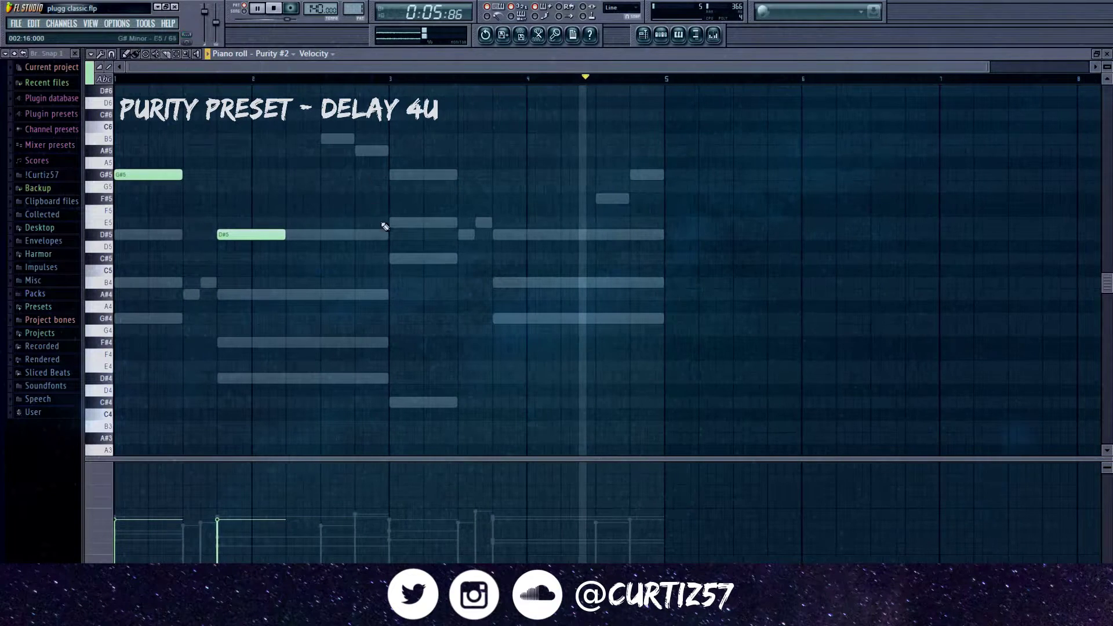
{"action": "left_click", "coordinate": [391, 260]}
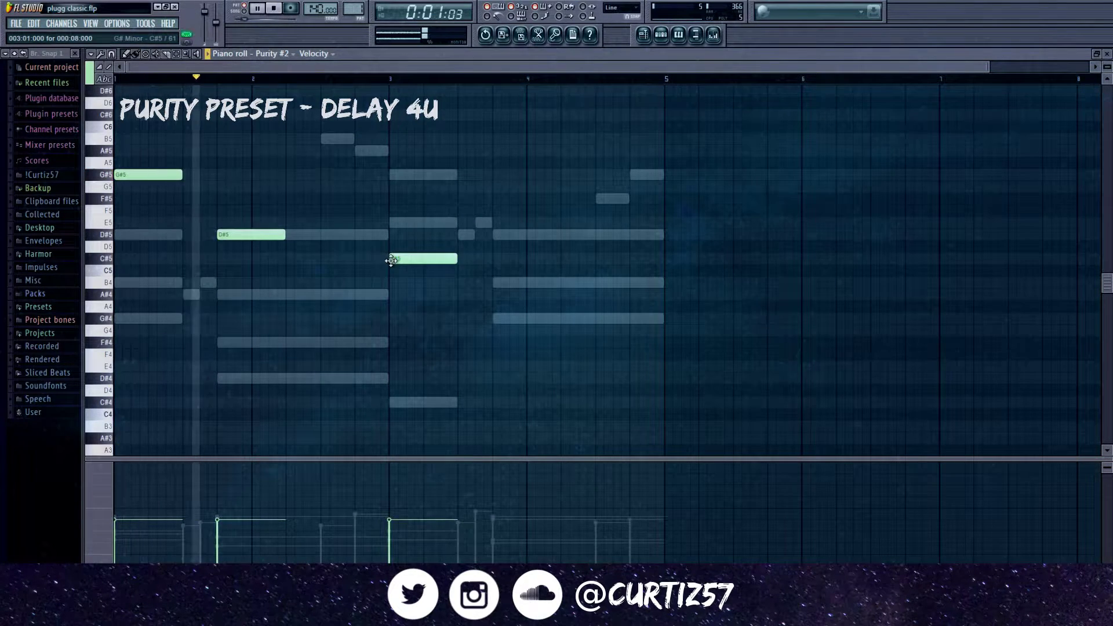
{"action": "left_click", "coordinate": [494, 235]}
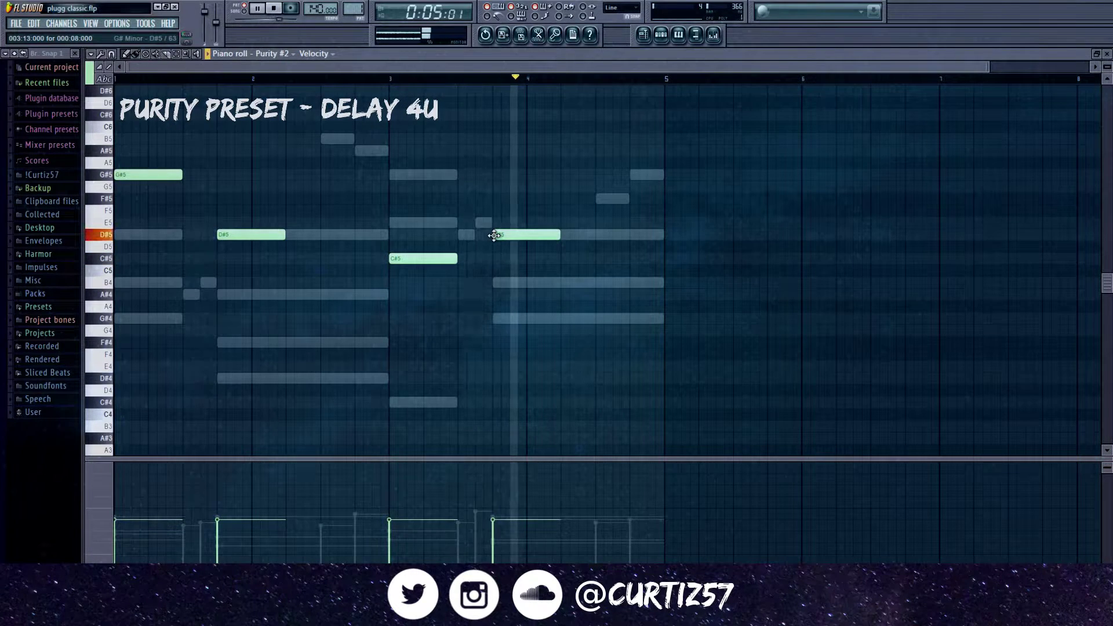
- Fill the gaps before both long D#5 notes with half-beat notes: A#4 and B4 in bar 1, D#5 and E5 in bar 3
{"action": "left_click", "coordinate": [196, 292]}
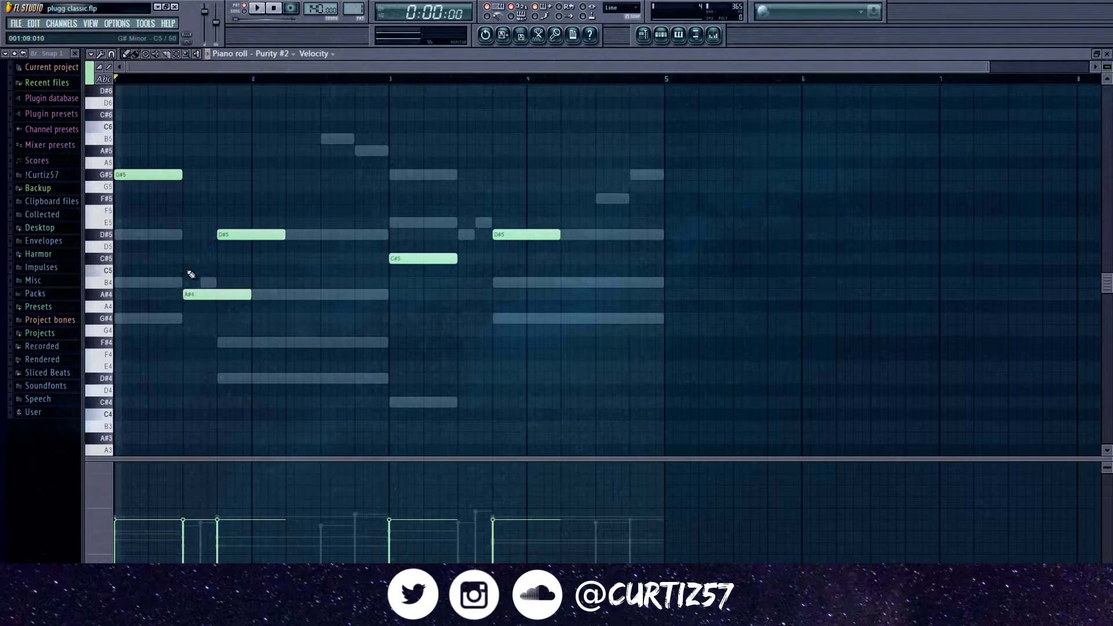
{"action": "left_click_drag", "start_coordinate": [248, 293], "coordinate": [202, 294]}
{"action": "key", "text": "space"}
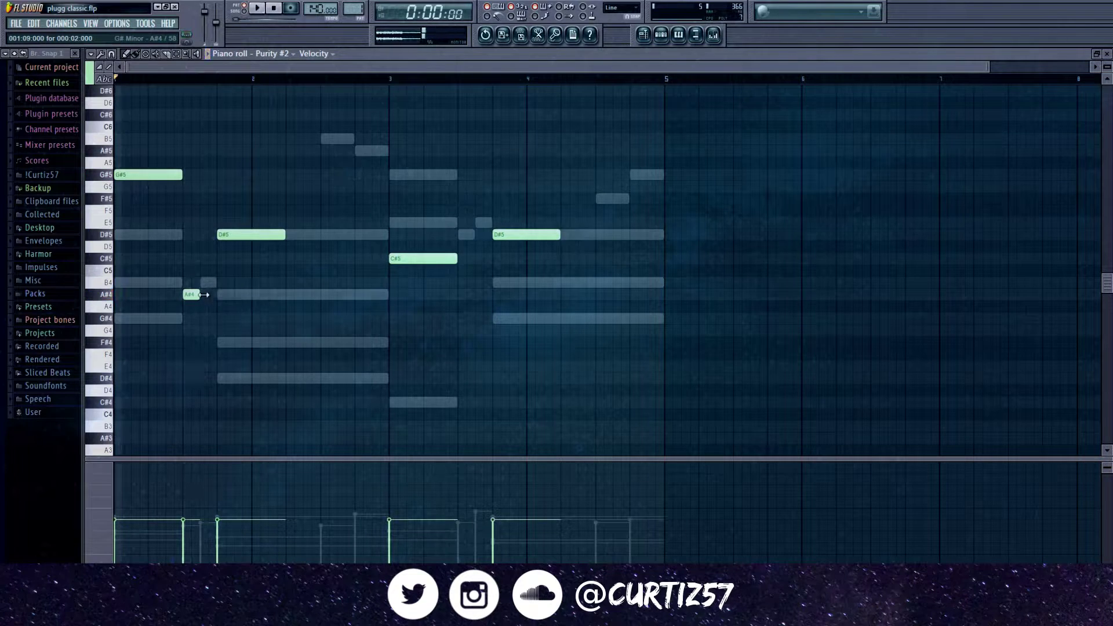
{"action": "left_click_drag", "start_coordinate": [454, 237], "coordinate": [478, 232]}
- Randomise the velocities of all Purity #2 notes, lower them overall, and clear the selection
{"action": "key", "text": "ctrl+a"}
{"action": "key", "text": "alt+r"}
{"action": "left_click", "coordinate": [709, 383]}
{"action": "key", "text": "alt+r"}
{"action": "left_click", "coordinate": [710, 384]}
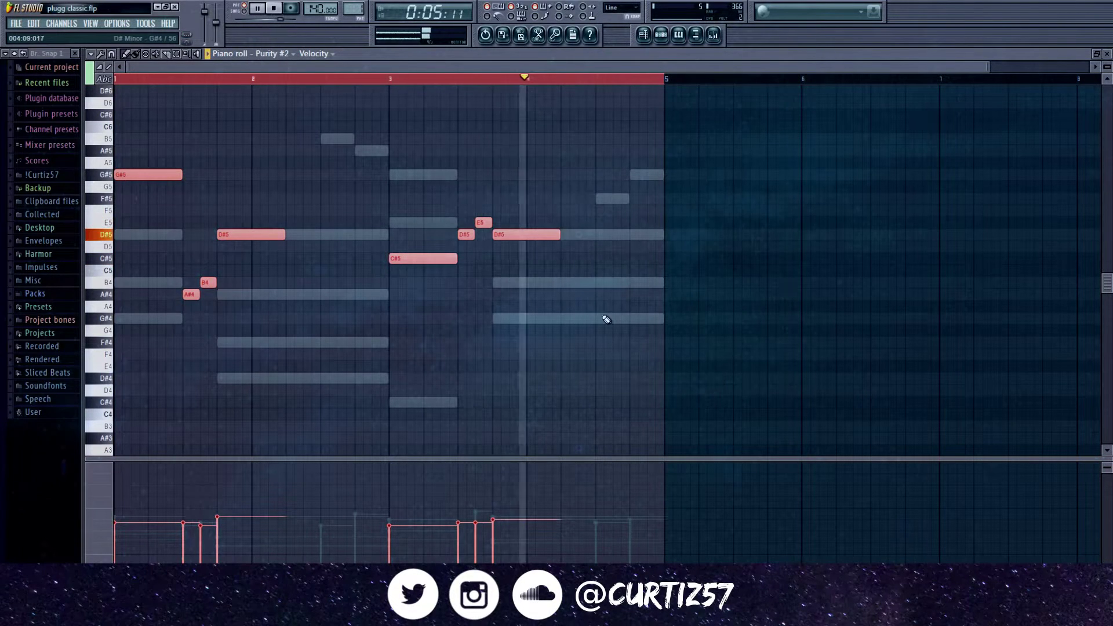
{"action": "key", "text": "ctrl+d"}
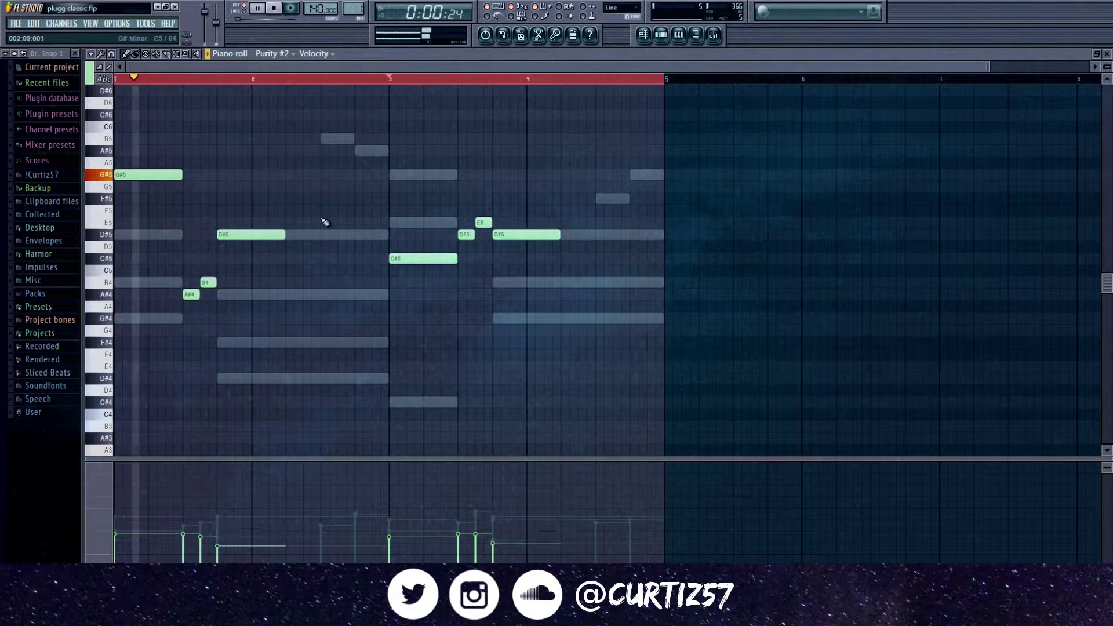
- In the Purity #3 piano roll, place a three-beat G#5 at bar 1 followed by a D#5 lasting up to bar 3
{"action": "key", "text": "F7"}
{"action": "right_click", "coordinate": [249, 113]}
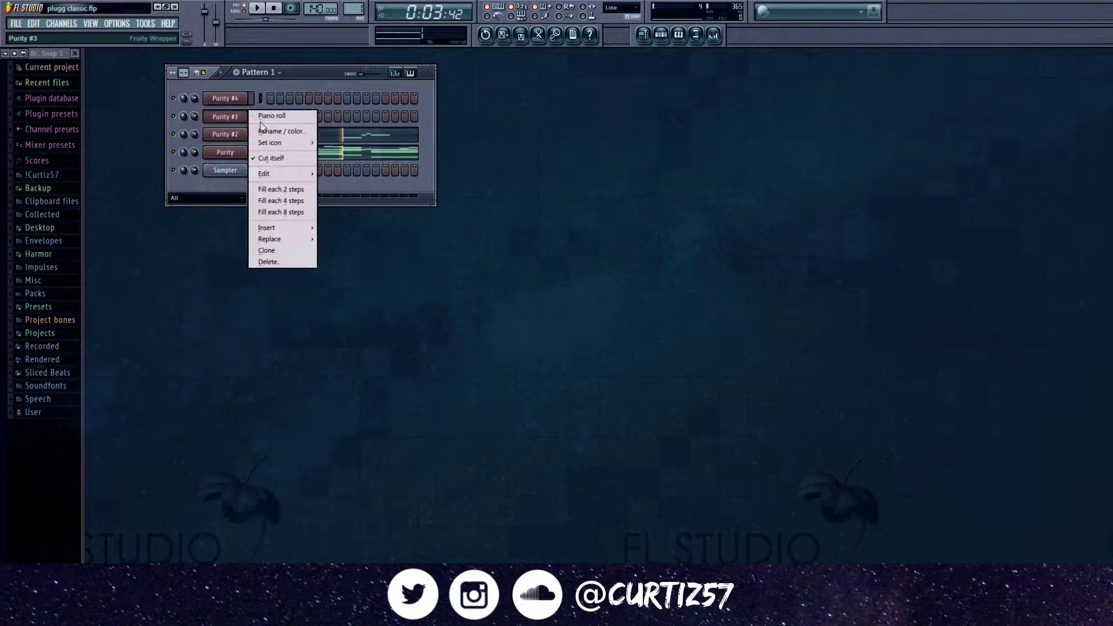
{"action": "left_click", "coordinate": [261, 116]}
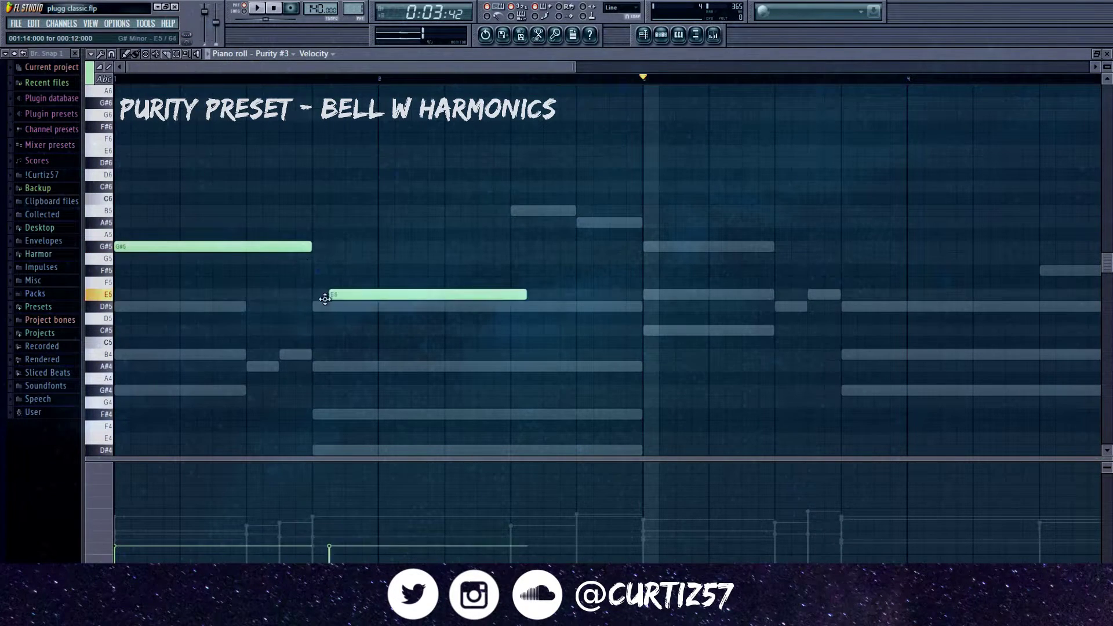
{"action": "key", "text": "space"}
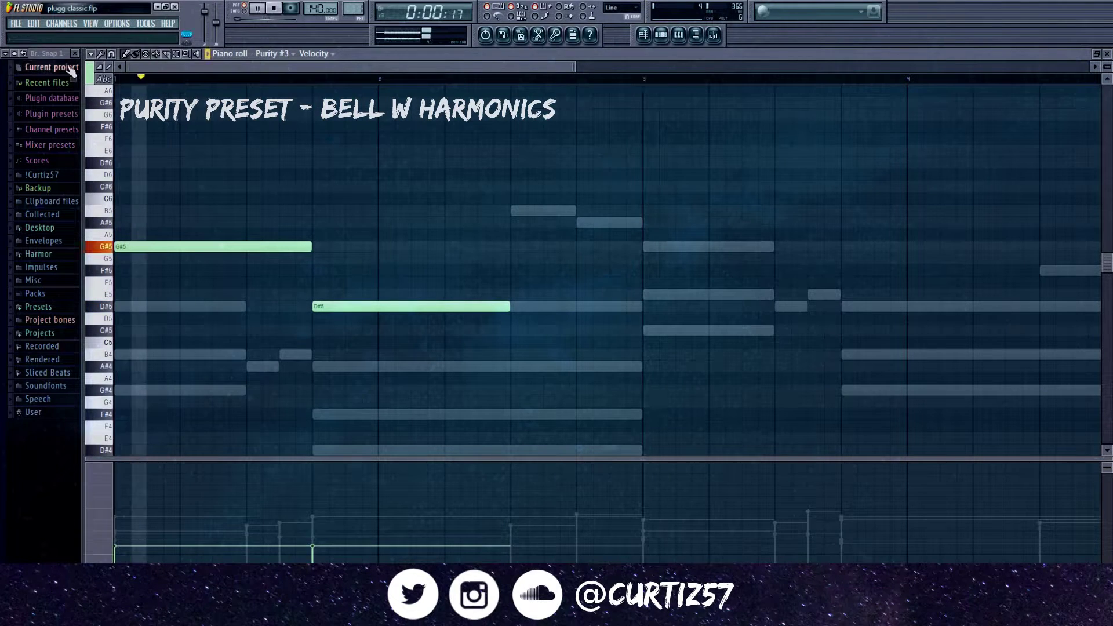
{"action": "left_click_drag", "start_coordinate": [510, 308], "coordinate": [642, 308]}
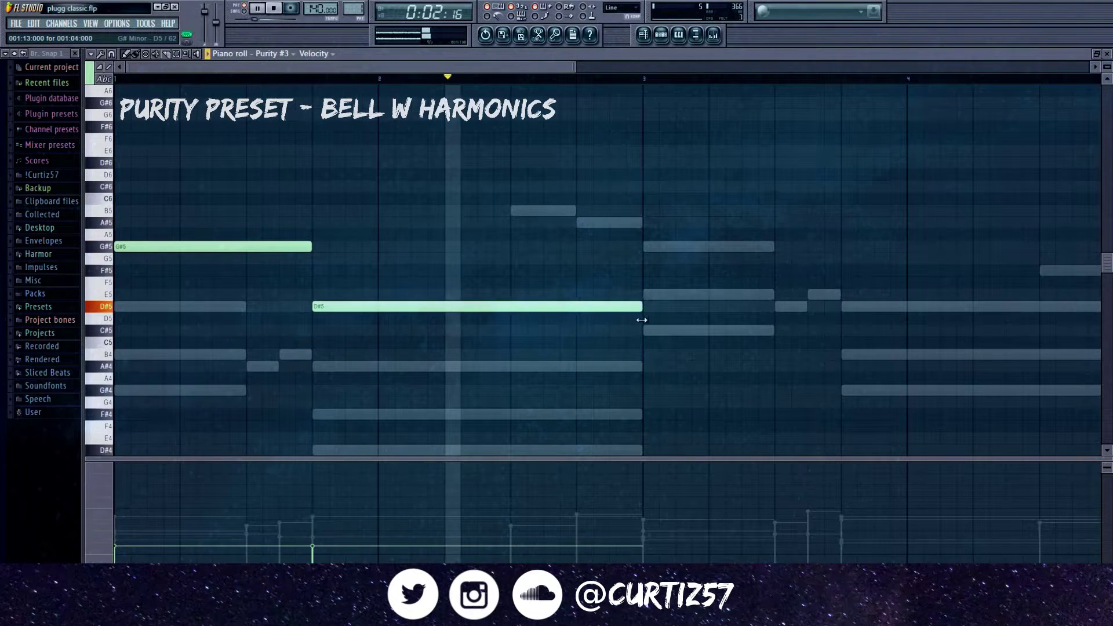
- Add three-beat G#5 and D#5 notes from bar 3, followed by one-beat C#5 and D#5 notes ending at bar 5
{"action": "left_click", "coordinate": [646, 247]}
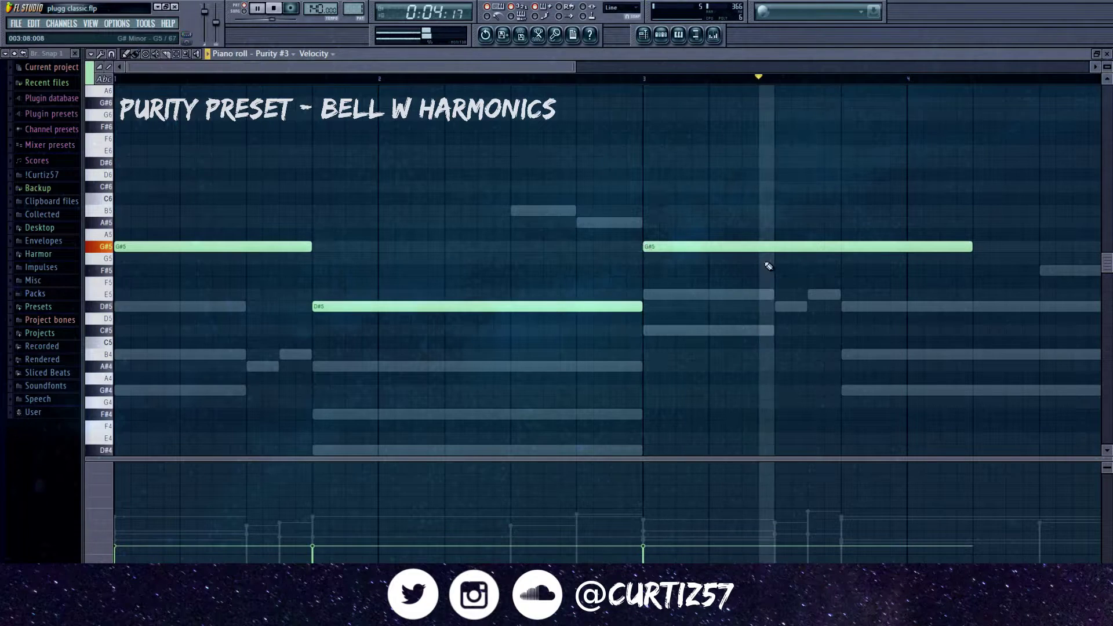
{"action": "scroll", "coordinate": [866, 289], "scroll_direction": "down", "scroll_amount": 1}
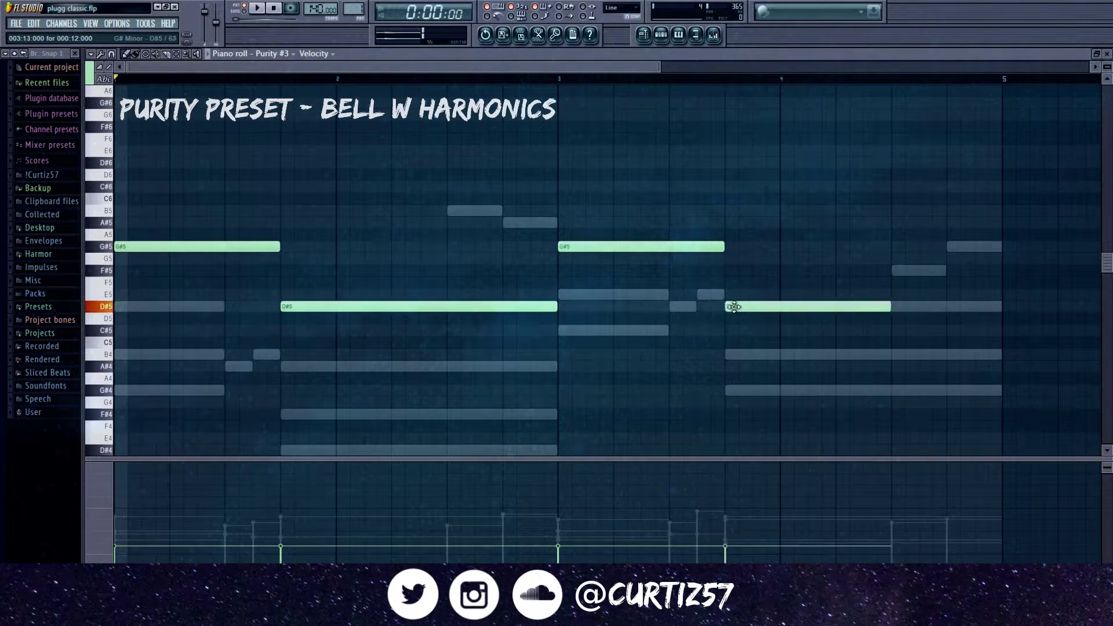
{"action": "key", "text": "space"}
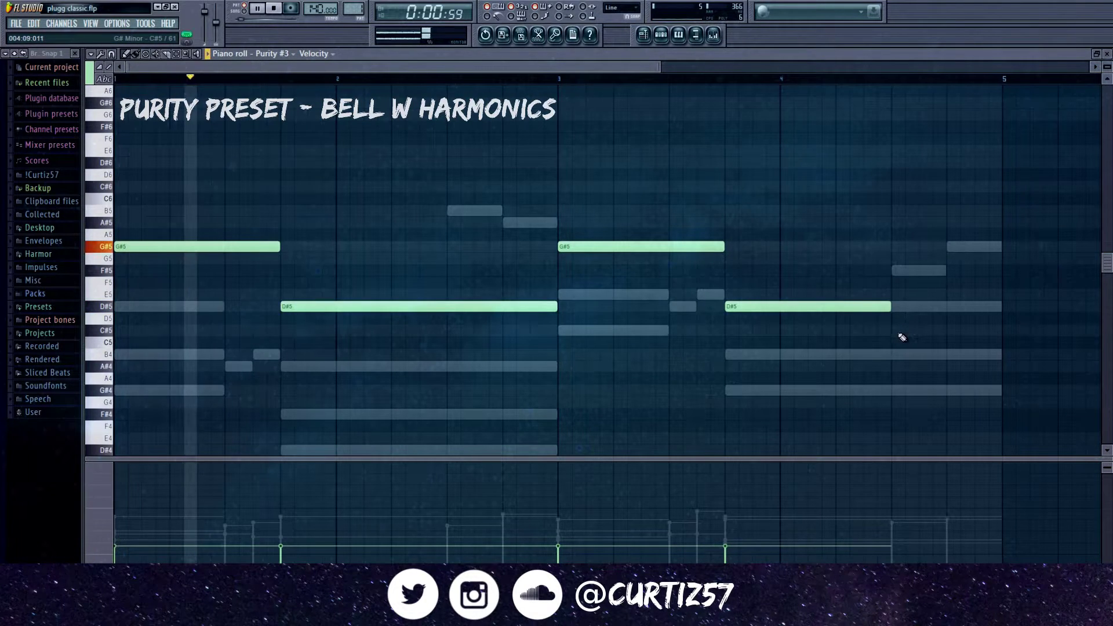
{"action": "key", "text": "space"}
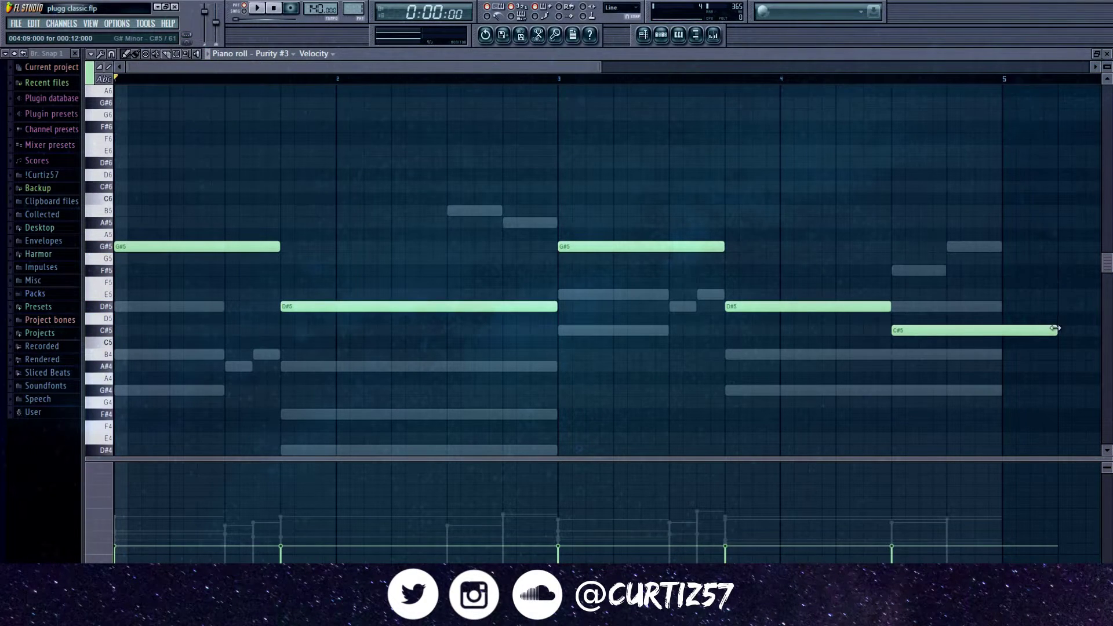
{"action": "left_click", "coordinate": [952, 306]}
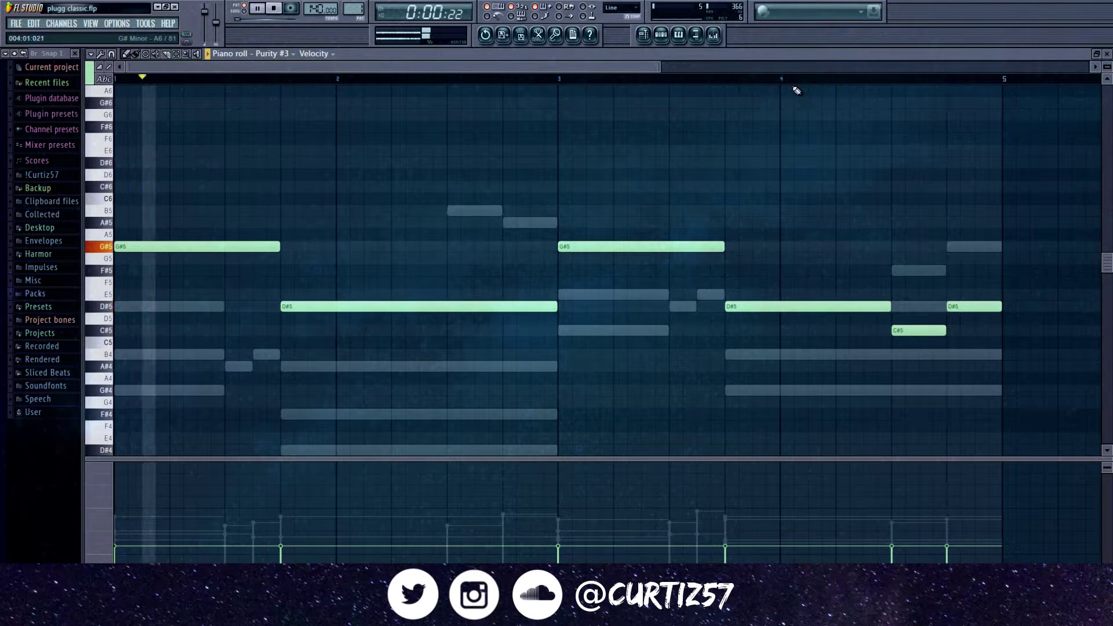
- In the Purity #4 piano roll, write a half-bar G#5, half-beat F#5 and G#5 notes, and a three-beat D#5 from bar 1
{"action": "key", "text": "F7"}
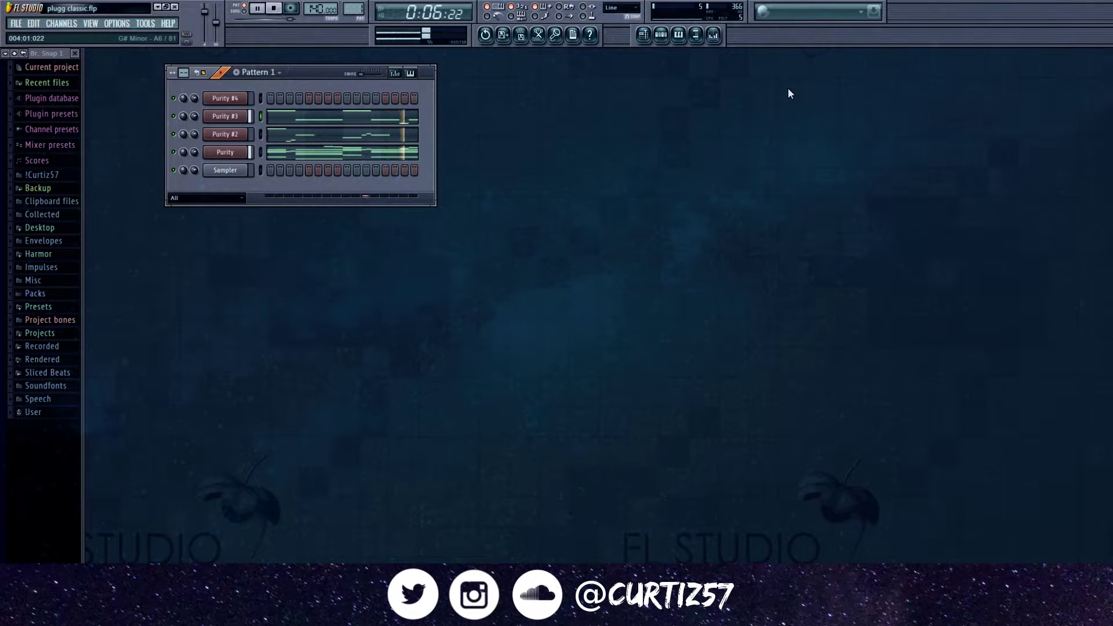
{"action": "right_click", "coordinate": [247, 104]}
{"action": "left_click", "coordinate": [264, 103]}
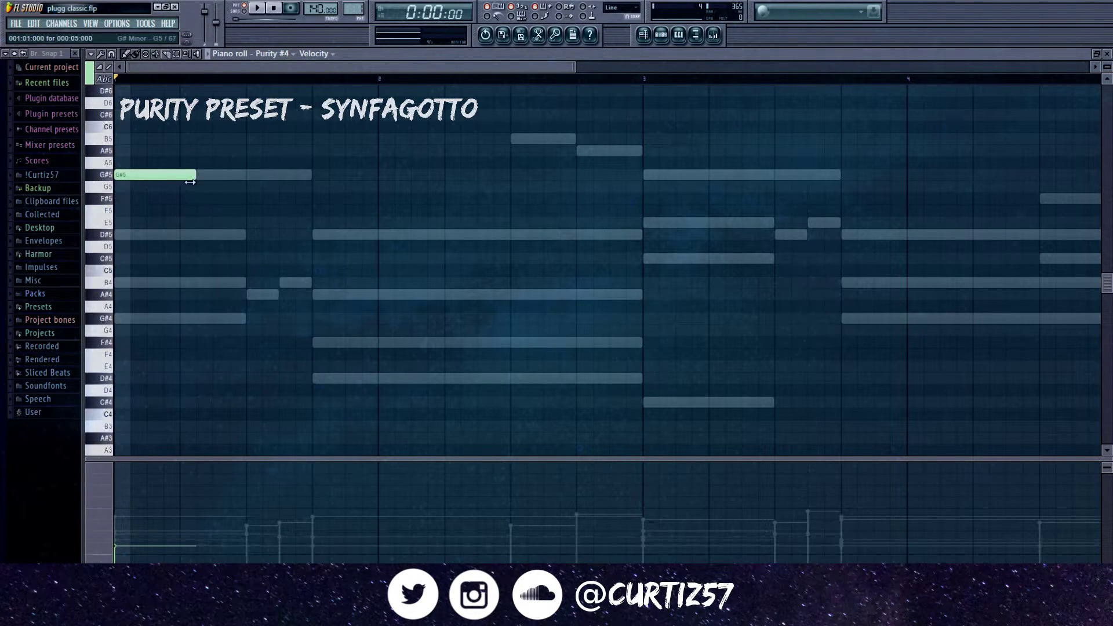
{"action": "left_click_drag", "start_coordinate": [190, 182], "coordinate": [246, 184]}
{"action": "left_click", "coordinate": [247, 198]}
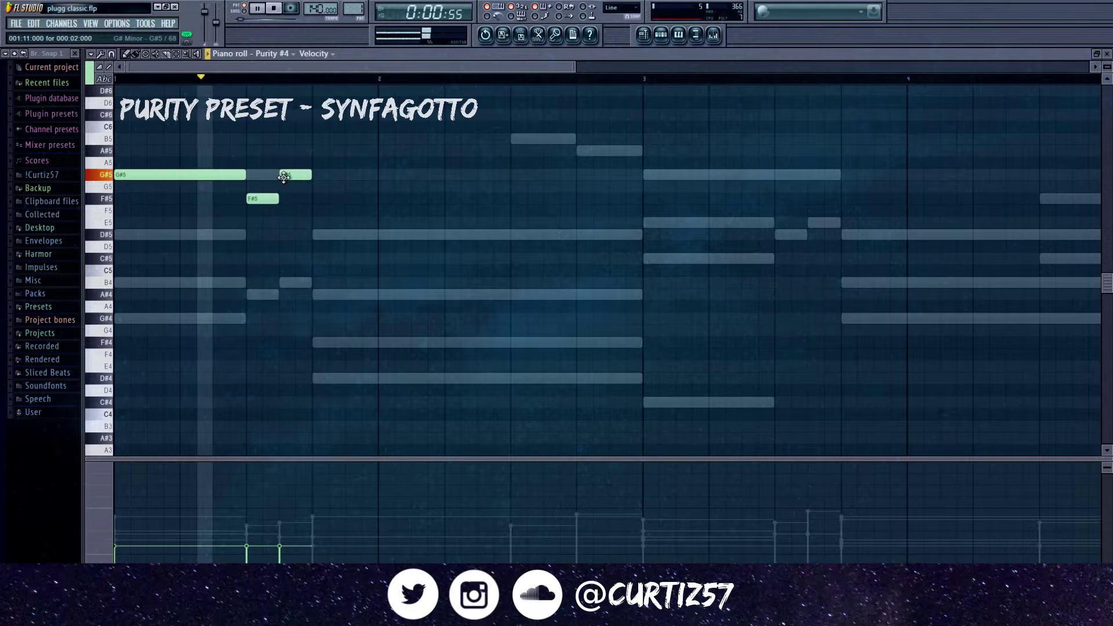
{"action": "key", "text": "space"}
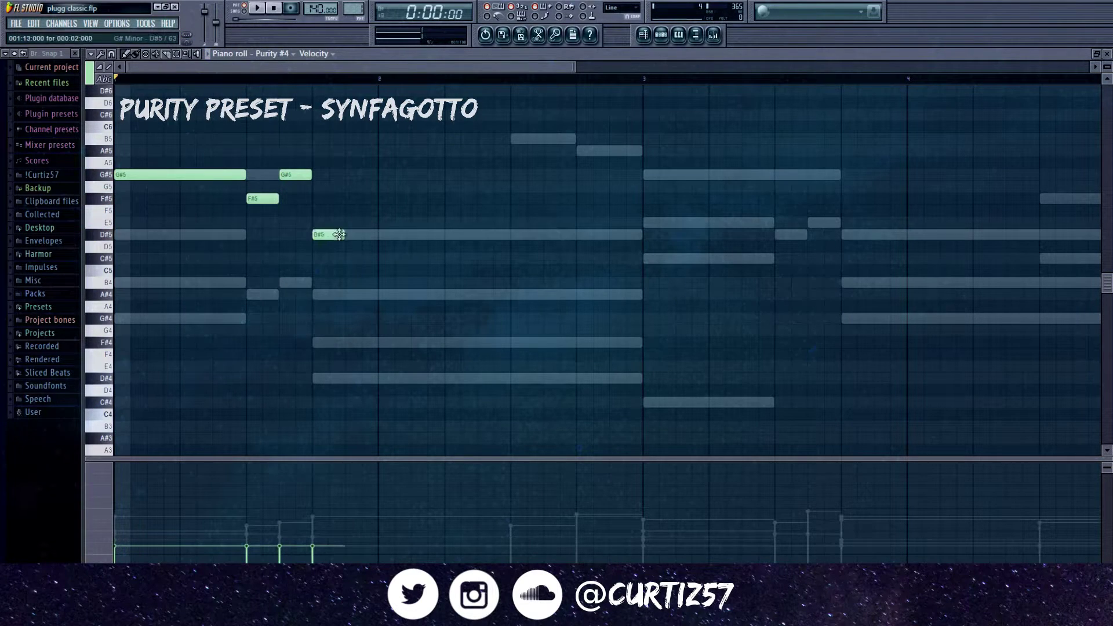
{"action": "left_click_drag", "start_coordinate": [463, 245], "coordinate": [509, 246]}
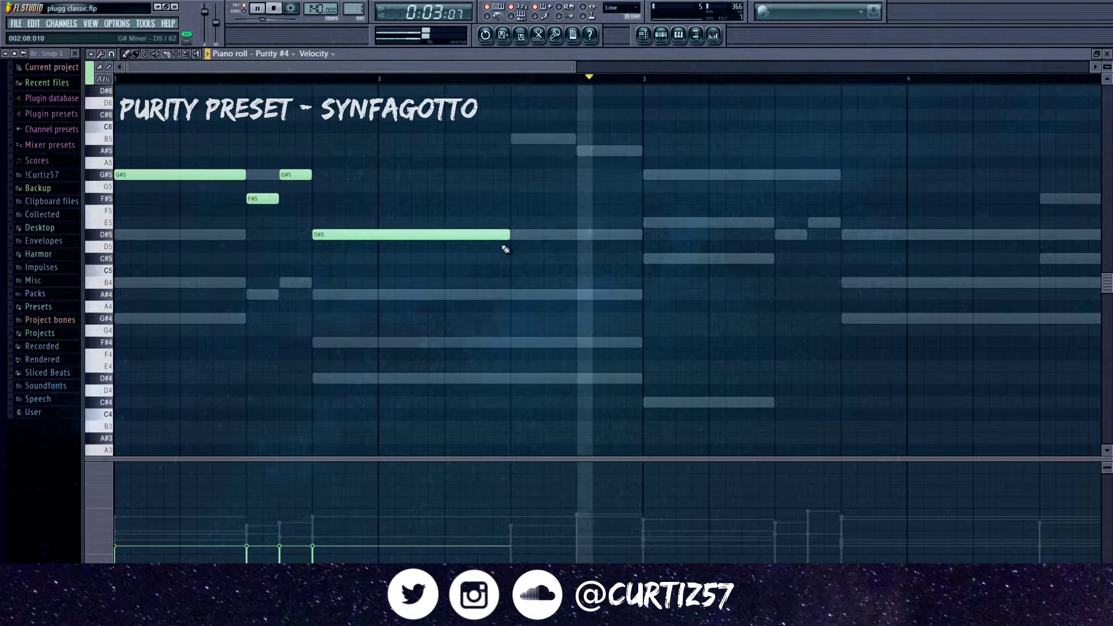
- Copy the whole Purity #4 phrase to start at bar 3
{"action": "key", "text": "space"}
{"action": "key", "text": "ctrl+a"}
{"action": "left_click_drag", "start_coordinate": [201, 176], "coordinate": [744, 164]}
{"action": "scroll", "coordinate": [683, 209], "scroll_direction": "down", "scroll_amount": 4}
- Randomise the velocities of all Purity #4 notes, play the pattern, and return to the channel rack
{"action": "key", "text": "ctrl+a"}
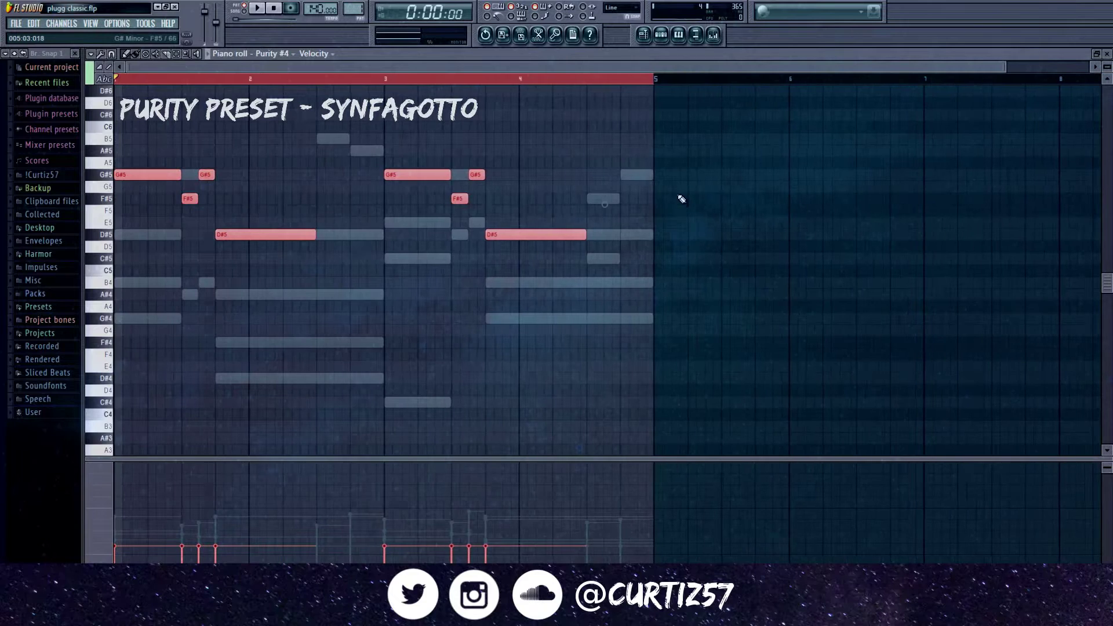
{"action": "key", "text": "alt+r"}
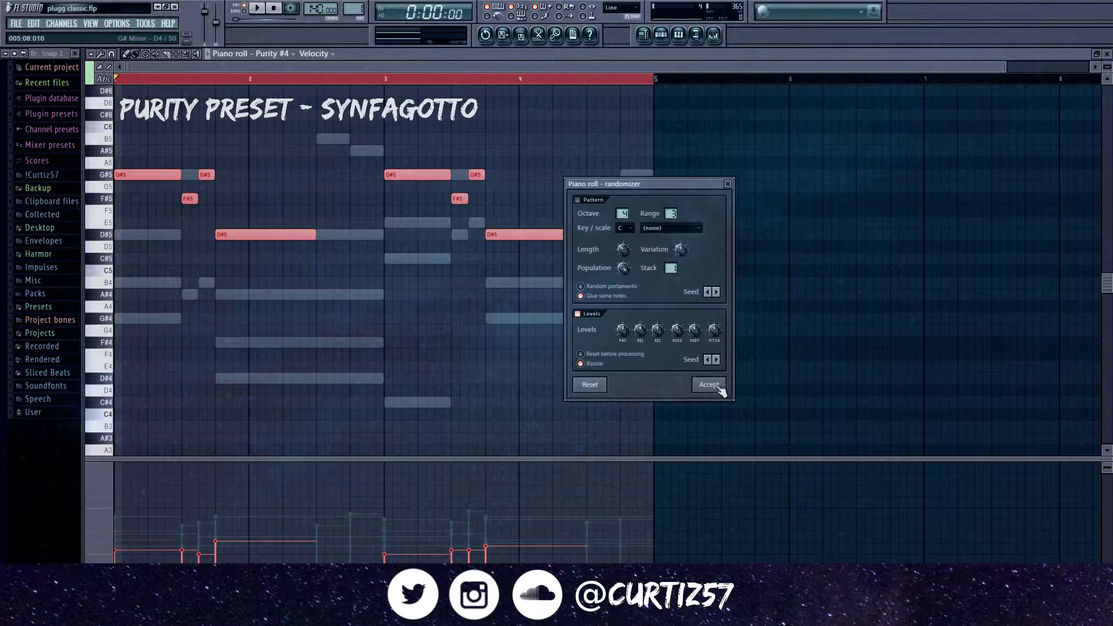
{"action": "left_click", "coordinate": [719, 386]}
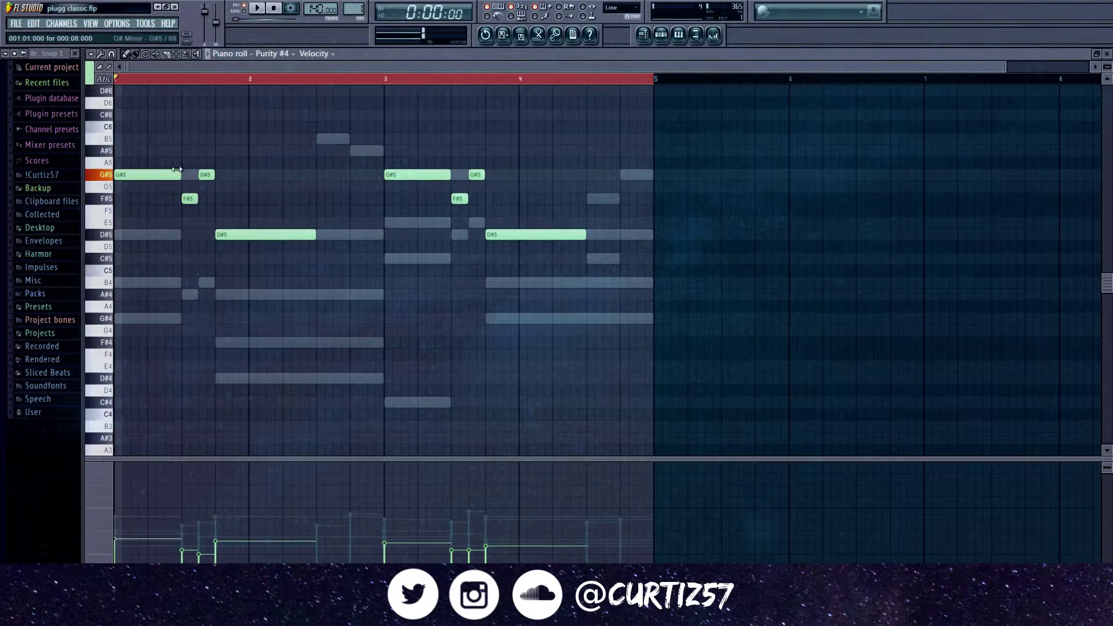
{"action": "key", "text": "space"}
{"action": "key", "text": "F7"}
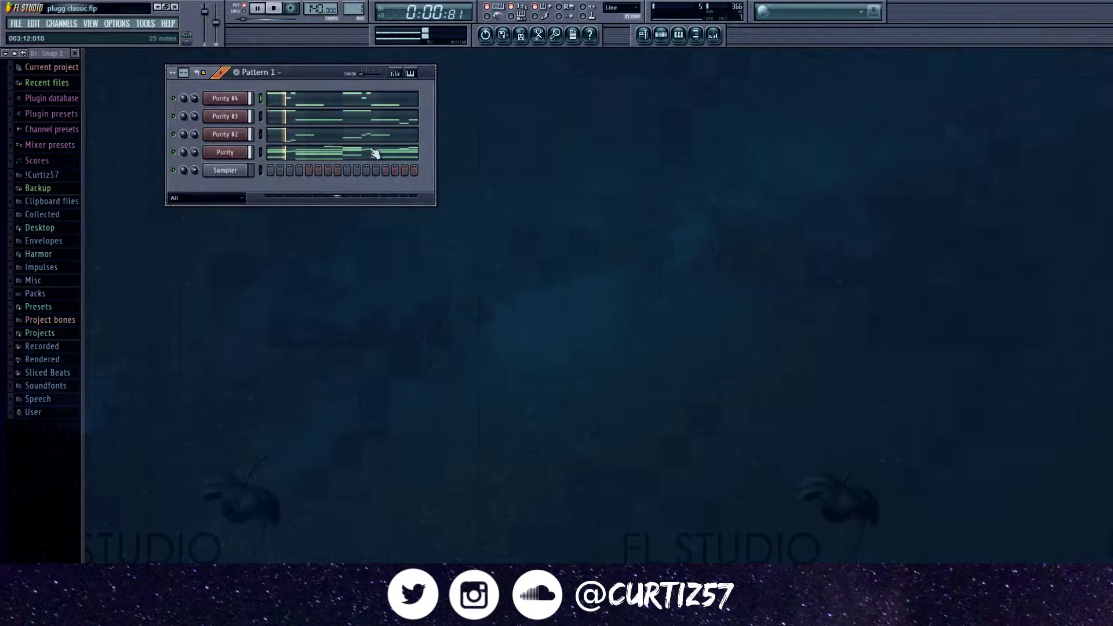
- Reopen the Purity #4 piano roll, adjust the velocities of all its notes, and clear the selection
{"action": "key", "text": "space"}
{"action": "key", "text": "F7"}
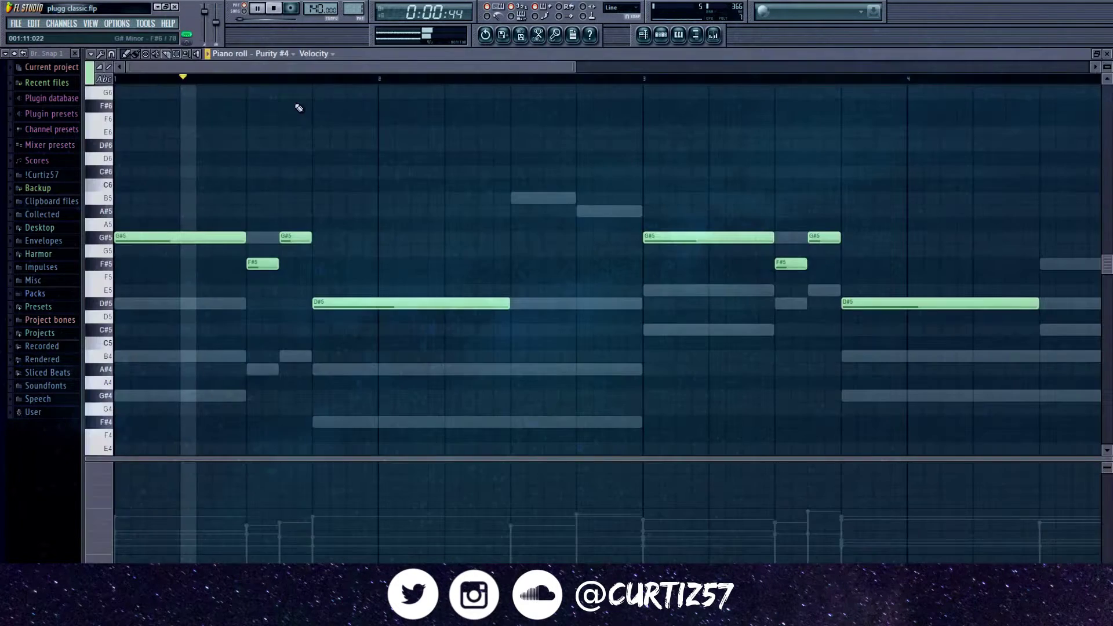
{"action": "scroll", "coordinate": [372, 174], "scroll_direction": "down", "scroll_amount": 3}
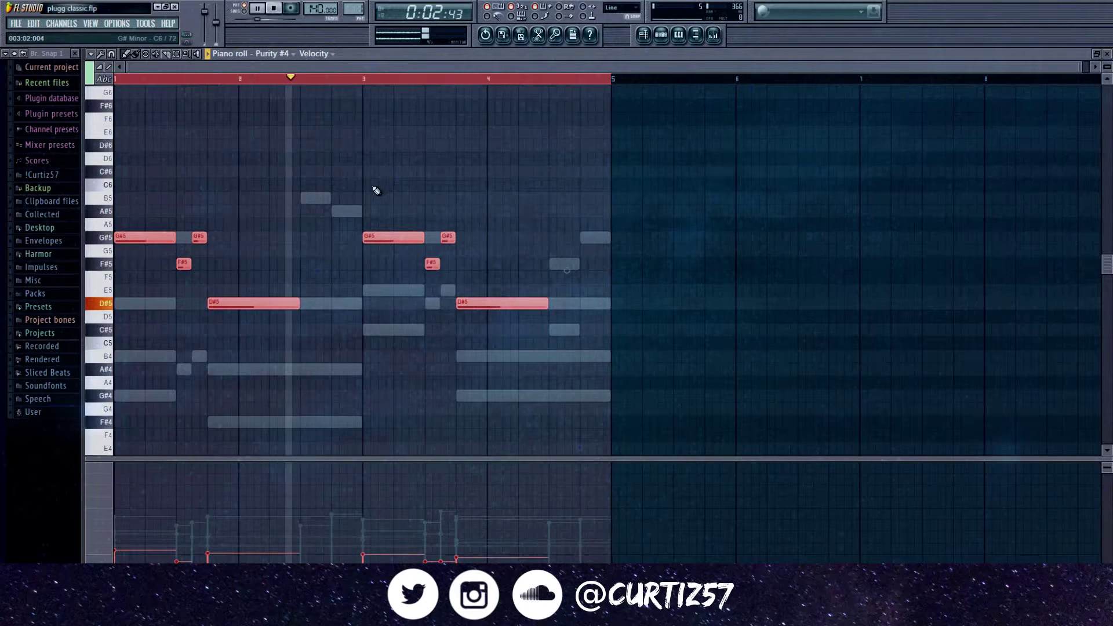
{"action": "right_click", "coordinate": [496, 171]}
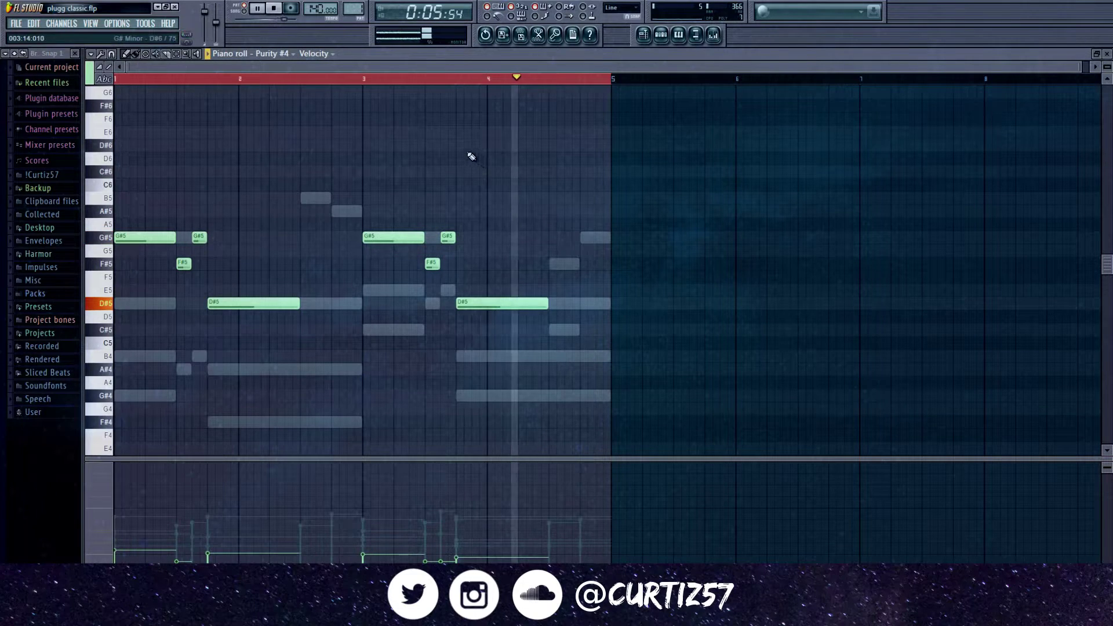
- Set the project tempo to 145 and show the channel rack
{"action": "right_click", "coordinate": [318, 12]}
{"action": "left_click", "coordinate": [274, 37]}
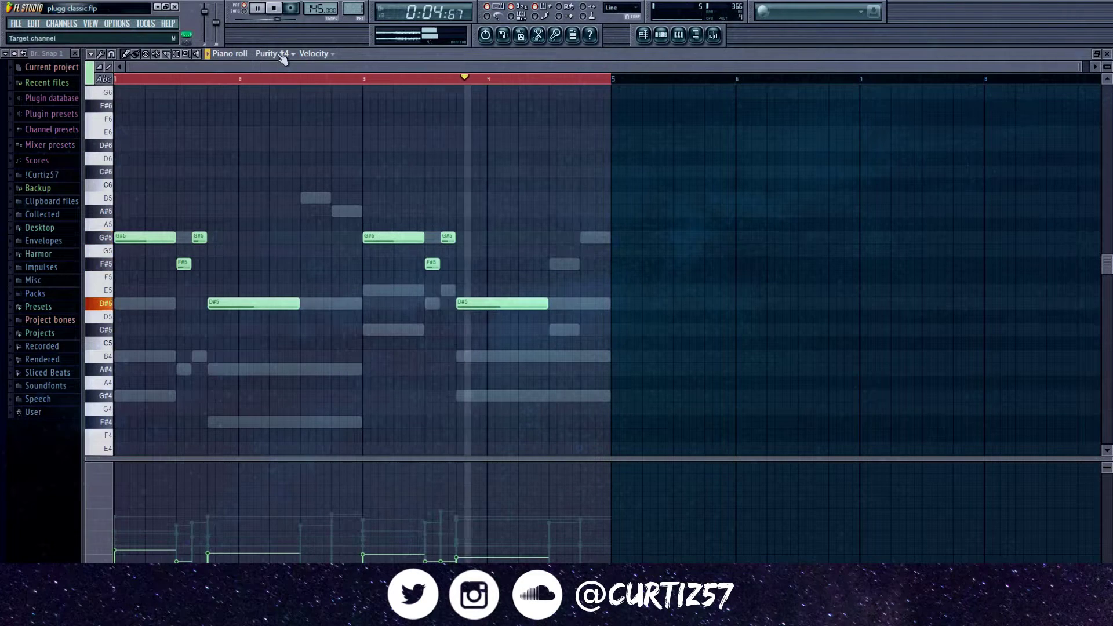
{"action": "key", "text": "F7"}
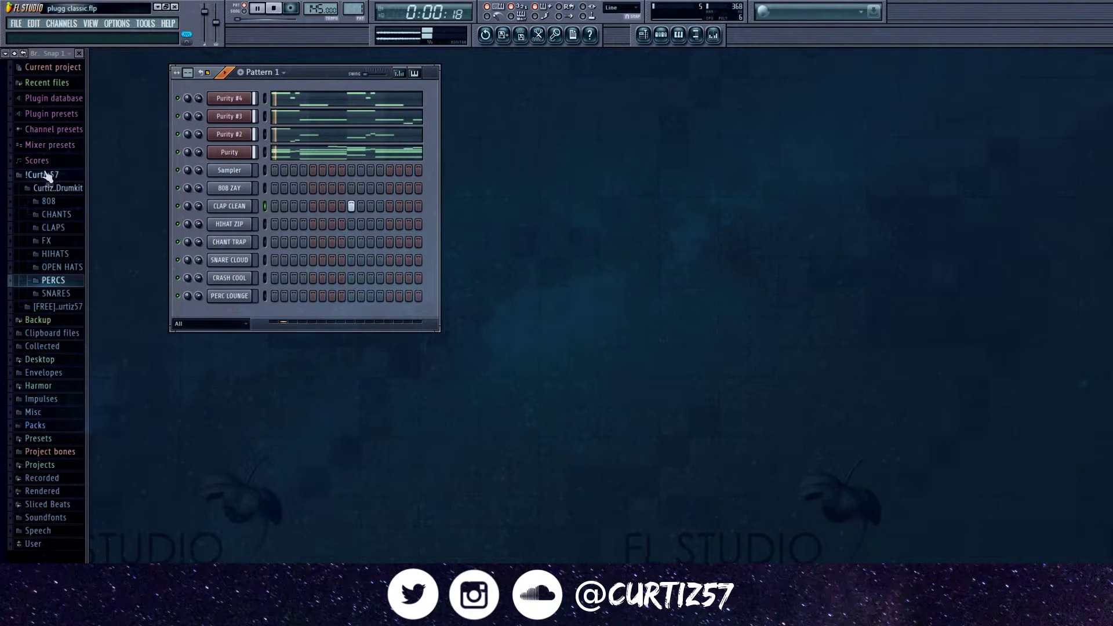
- Fill every second step of the HIHAT ZIP channel and play the pattern
{"action": "right_click", "coordinate": [256, 226]}
{"action": "left_click", "coordinate": [300, 311]}
{"action": "key", "text": "space"}
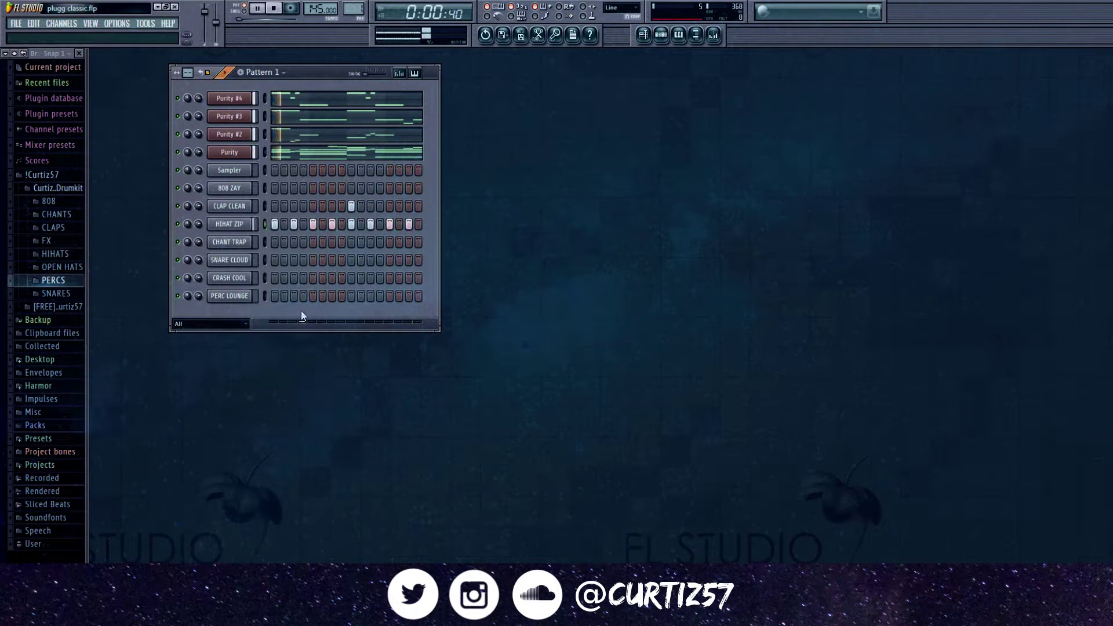
- Send the HIHAT ZIP steps to the piano roll and vary bar 1 by removing the second hit, adding one at step 6 and changing velocities
{"action": "key", "text": "space"}
{"action": "right_click", "coordinate": [250, 232]}
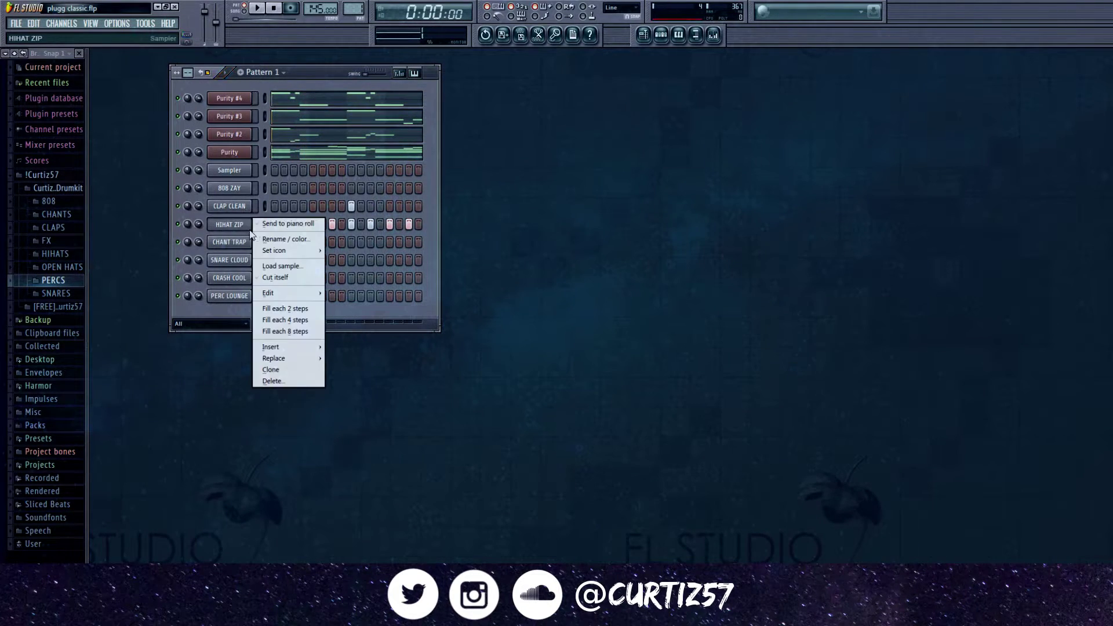
{"action": "left_click", "coordinate": [282, 224]}
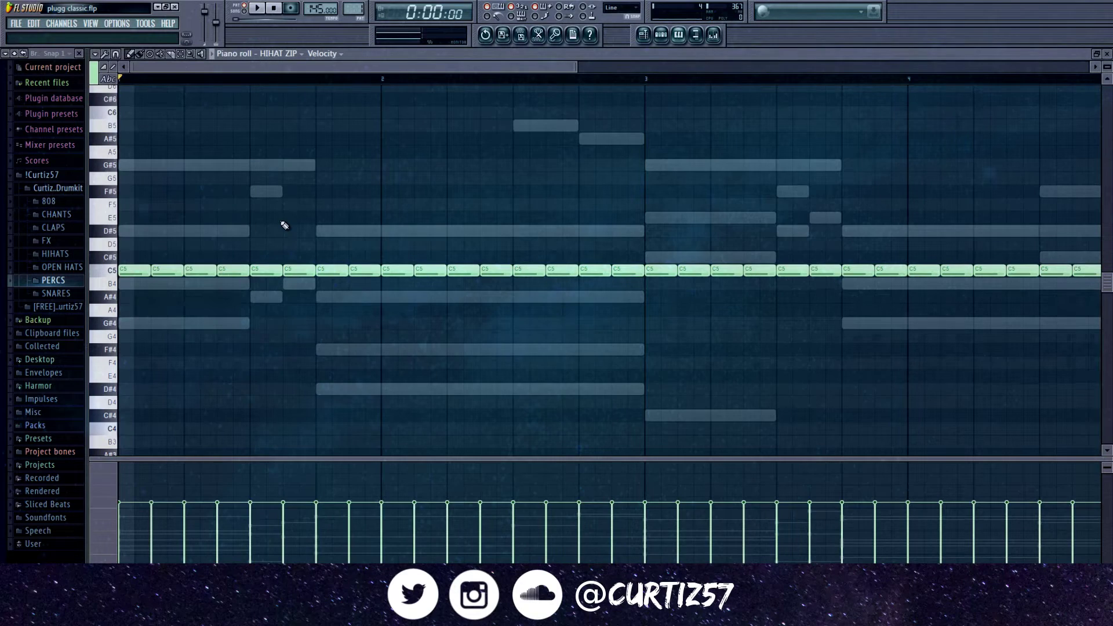
{"action": "right_click", "coordinate": [182, 270]}
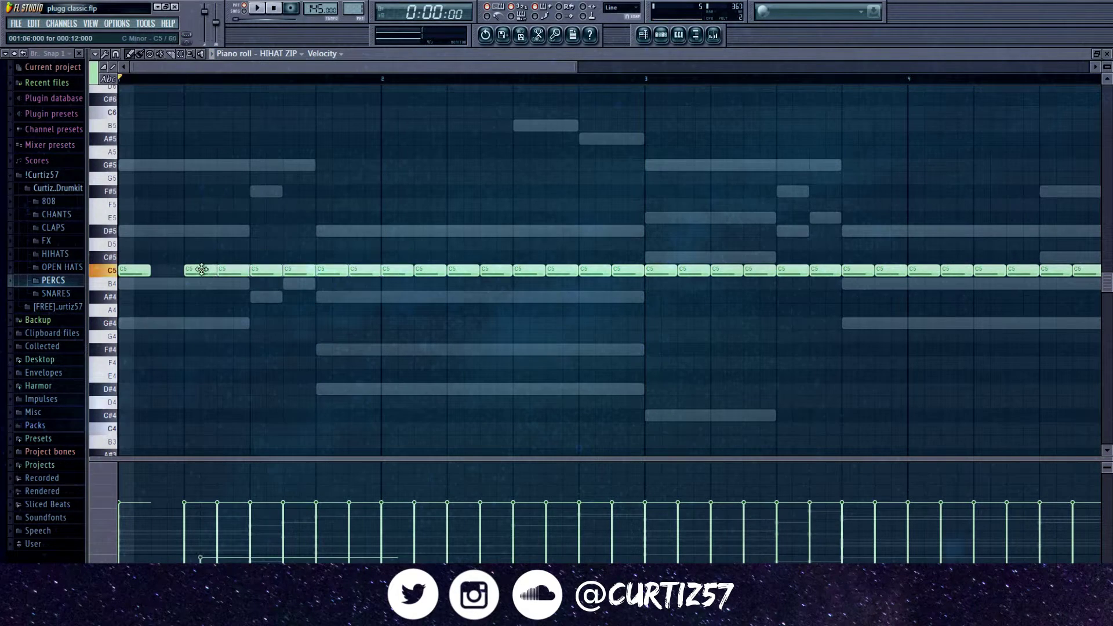
{"action": "key", "text": "ctrl+a"}
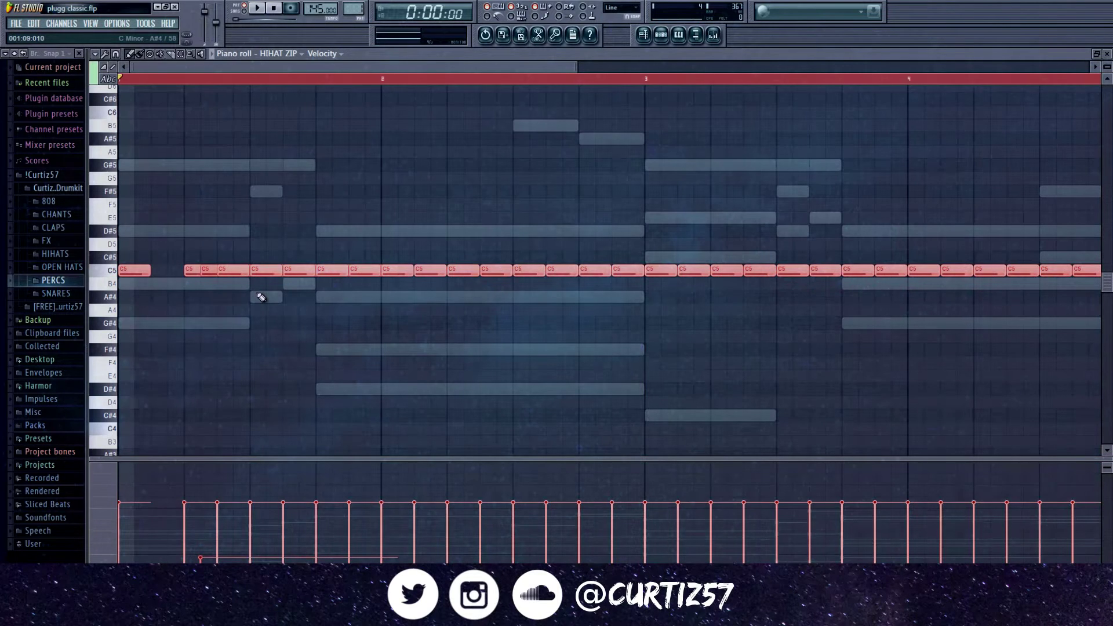
{"action": "key", "text": "ctrl+d"}
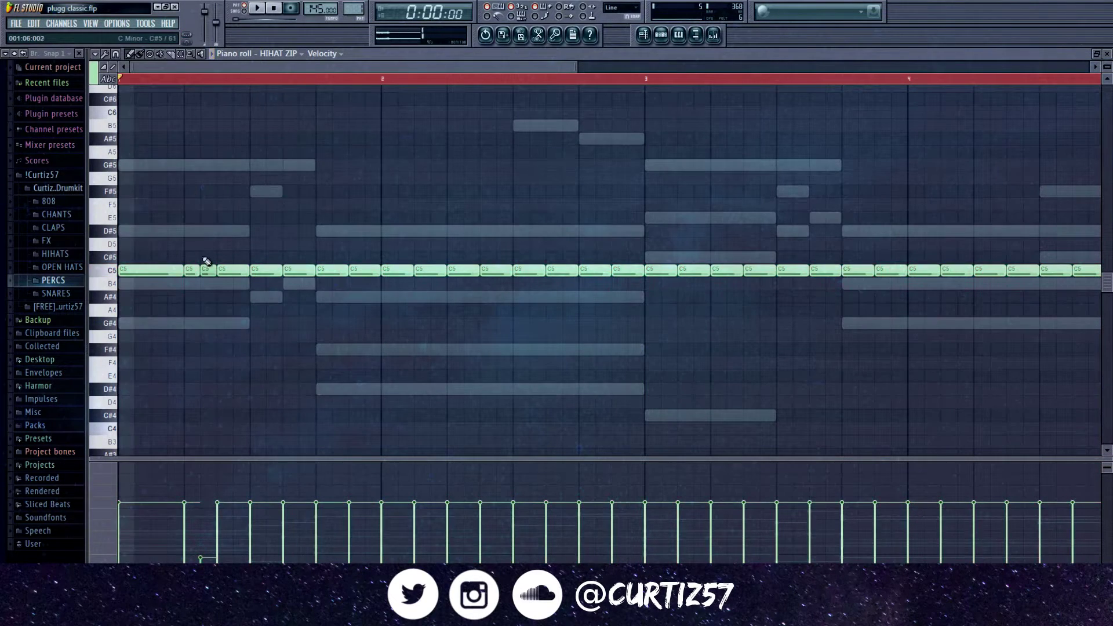
{"action": "key", "text": "space"}
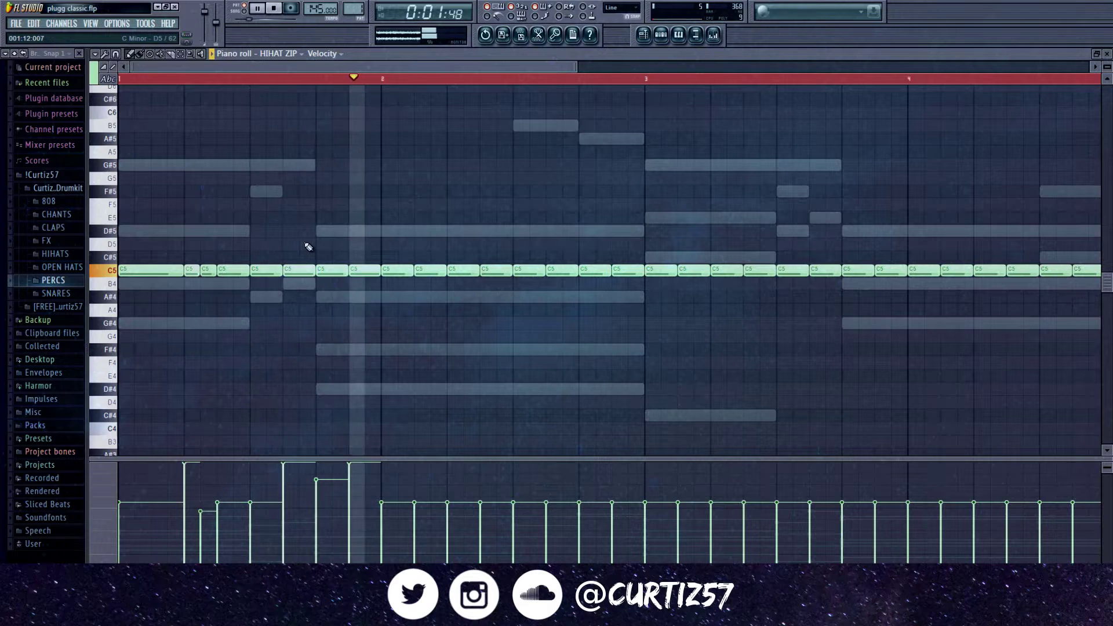
- Delete the last four hi-hat notes of bar 2 and raise the velocity of the hit at step 5 of that bar
{"action": "key", "text": "space"}
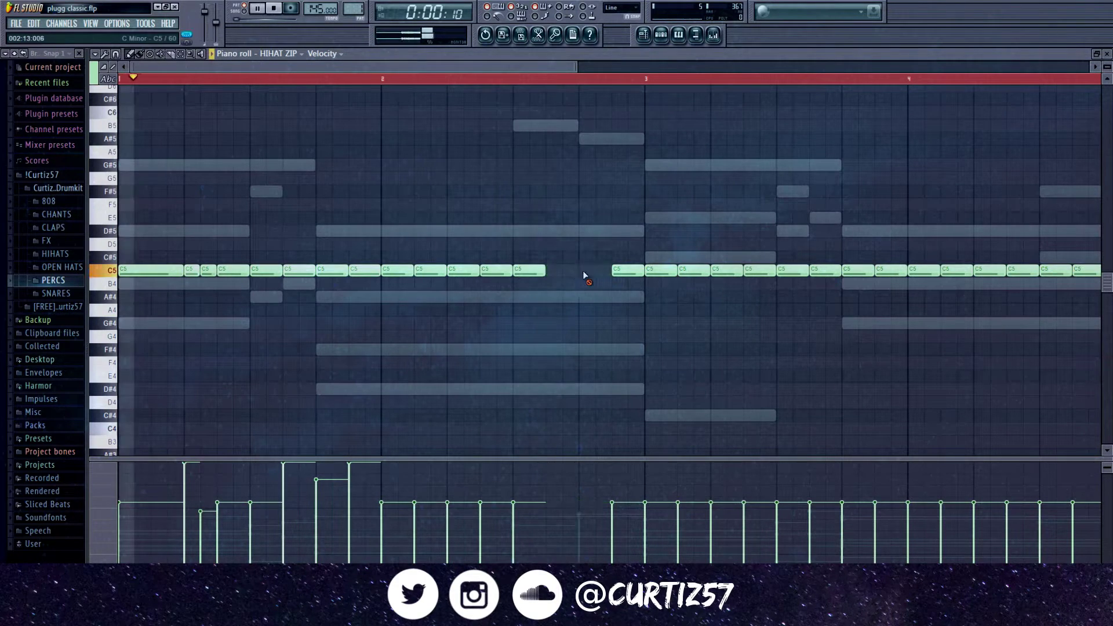
{"action": "right_click", "coordinate": [628, 271]}
{"action": "right_click", "coordinate": [529, 271]}
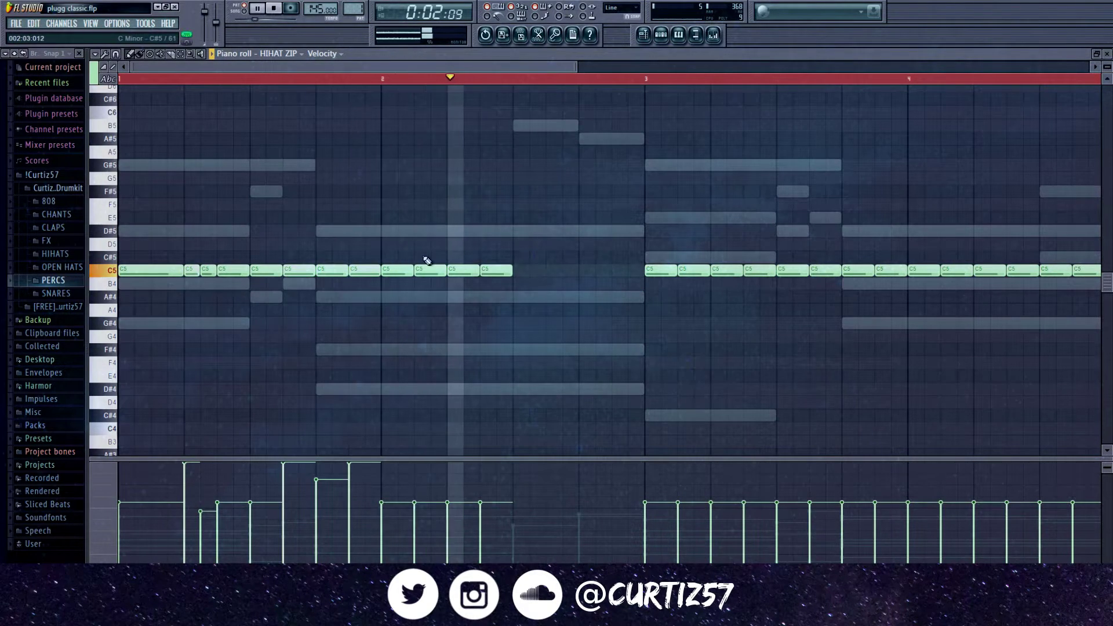
{"action": "key", "text": "space"}
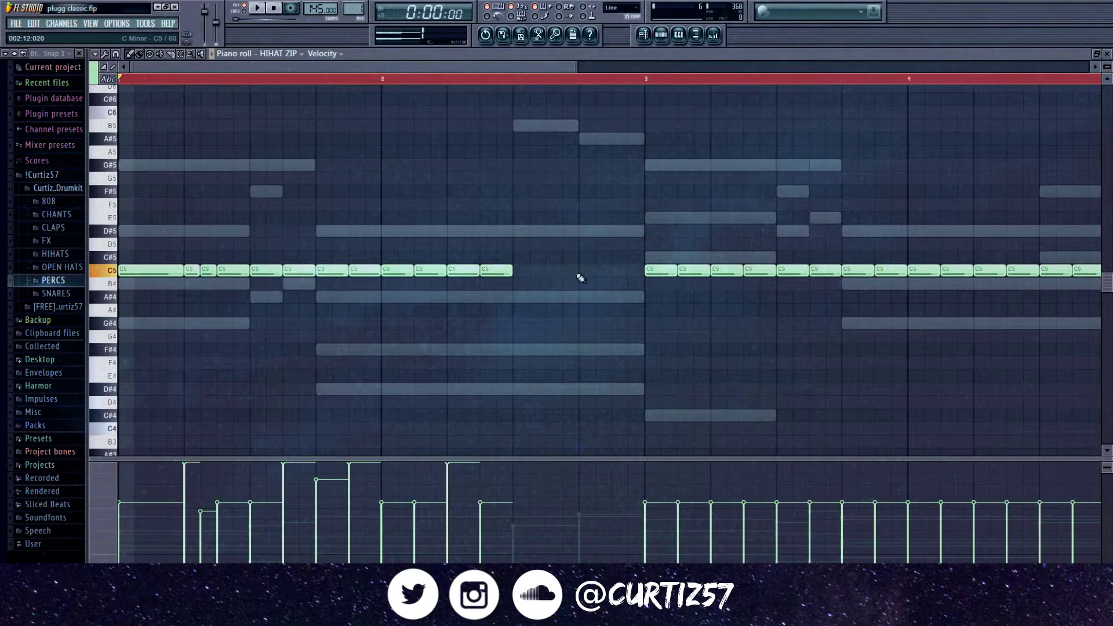
- Delete all hi-hat notes in bars 3 and 4 while playing the pattern
{"action": "scroll", "coordinate": [580, 278], "scroll_direction": "down", "scroll_amount": 2}
{"action": "left_click_drag", "start_coordinate": [448, 270], "coordinate": [795, 286]}
{"action": "key", "text": "space"}
{"action": "mouse_move", "coordinate": [671, 273]}
{"action": "left_mouse_down"}
{"action": "mouse_move", "coordinate": [646, 272]}
{"action": "mouse_move", "coordinate": [763, 273]}
{"action": "left_mouse_up"}
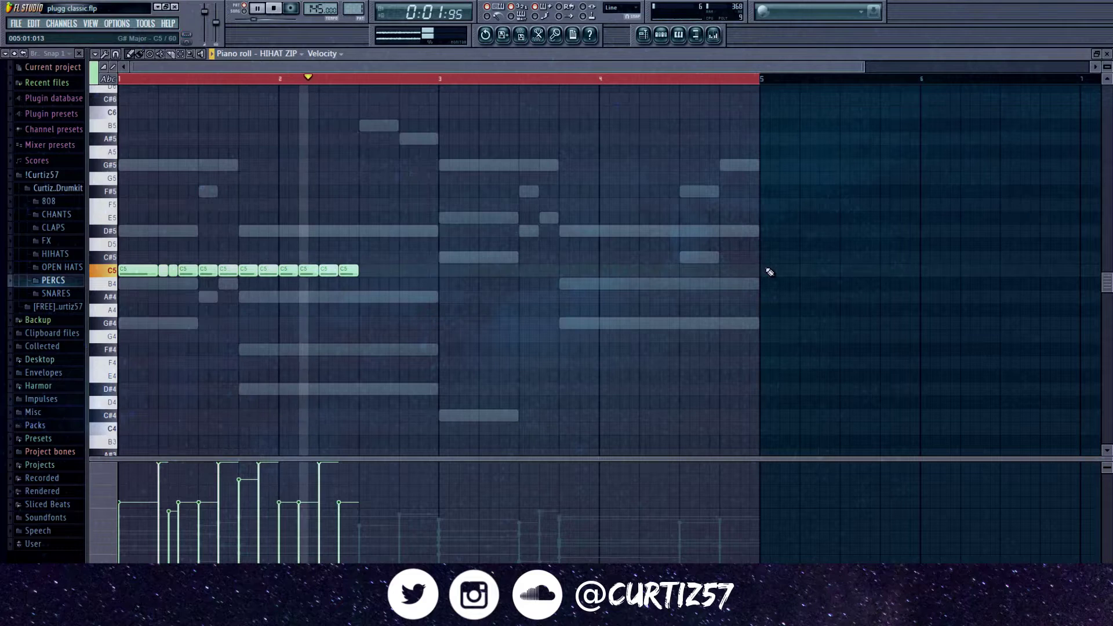
- Copy the two-bar hi-hat pattern into bars 3 and 4 and play the result
{"action": "key", "text": "ctrl+a"}
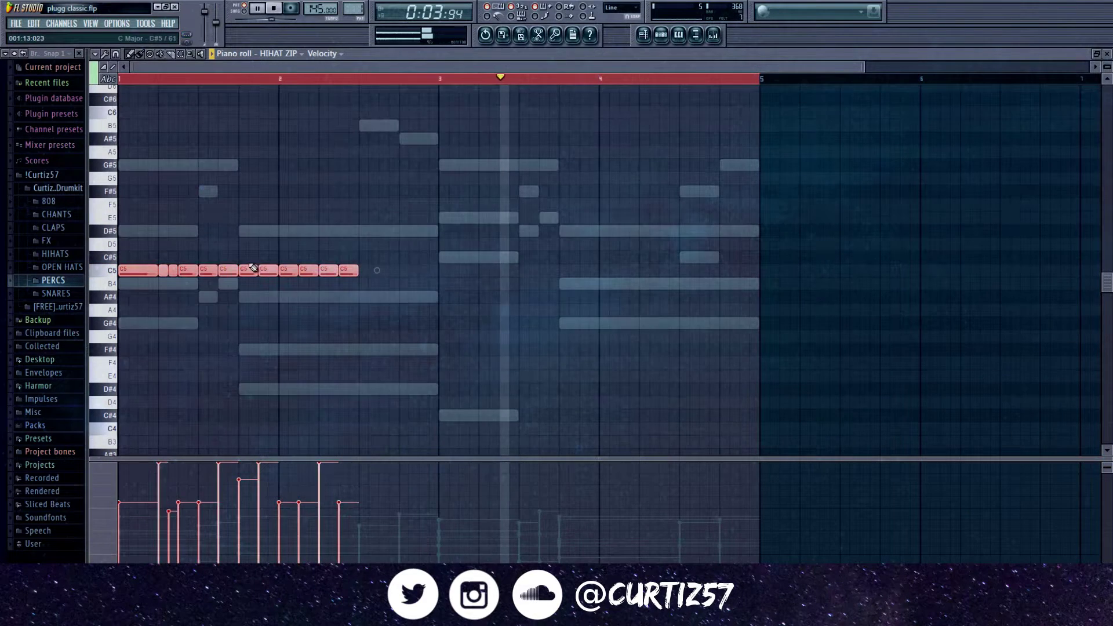
{"action": "key", "text": "space"}
{"action": "left_click", "coordinate": [204, 264]}
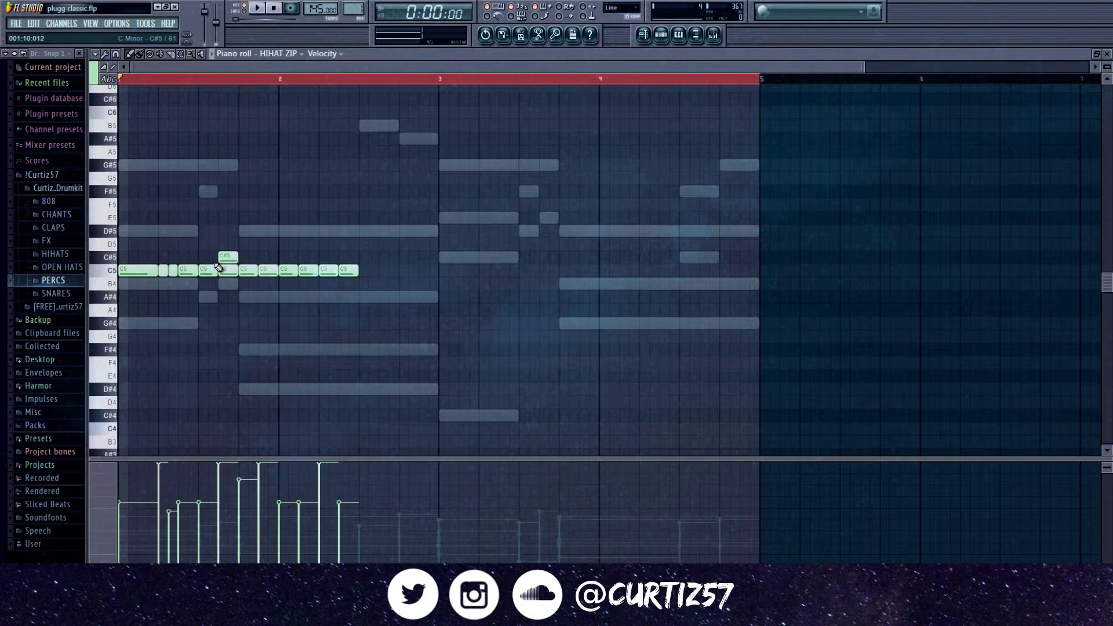
{"action": "key", "text": "ctrl+z"}
{"action": "left_click_drag", "start_coordinate": [219, 270], "coordinate": [540, 276]}
{"action": "key", "text": "space"}
{"action": "left_click", "coordinate": [527, 232]}
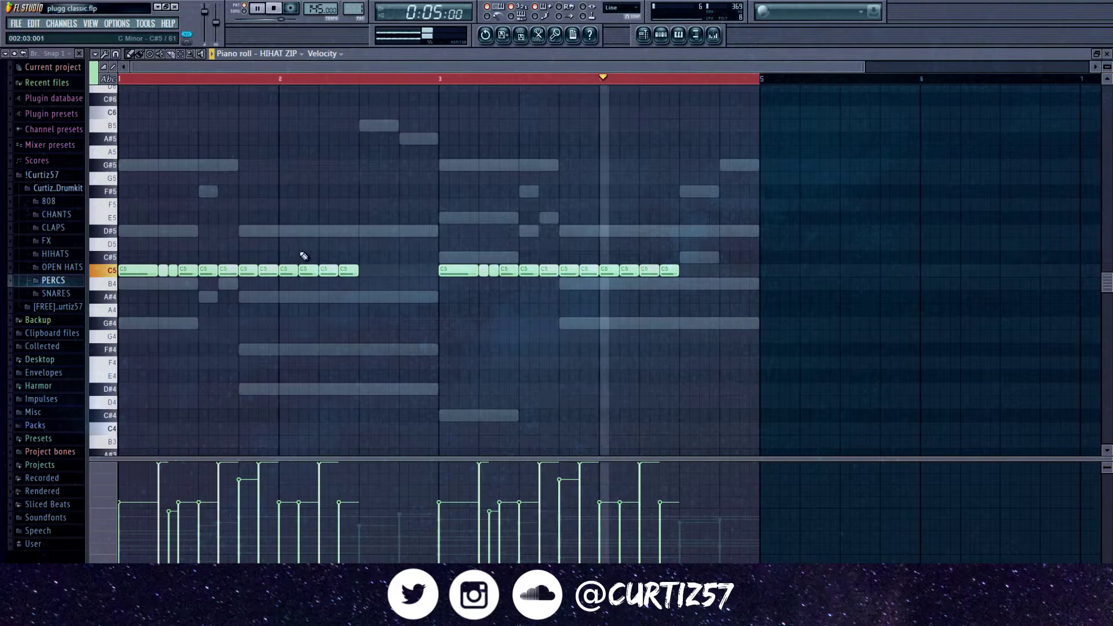
- Place a CHANT TRAP hit on step 5, send it to the piano roll as one hit per bar, and return to the channel rack
{"action": "key", "text": "Escape"}
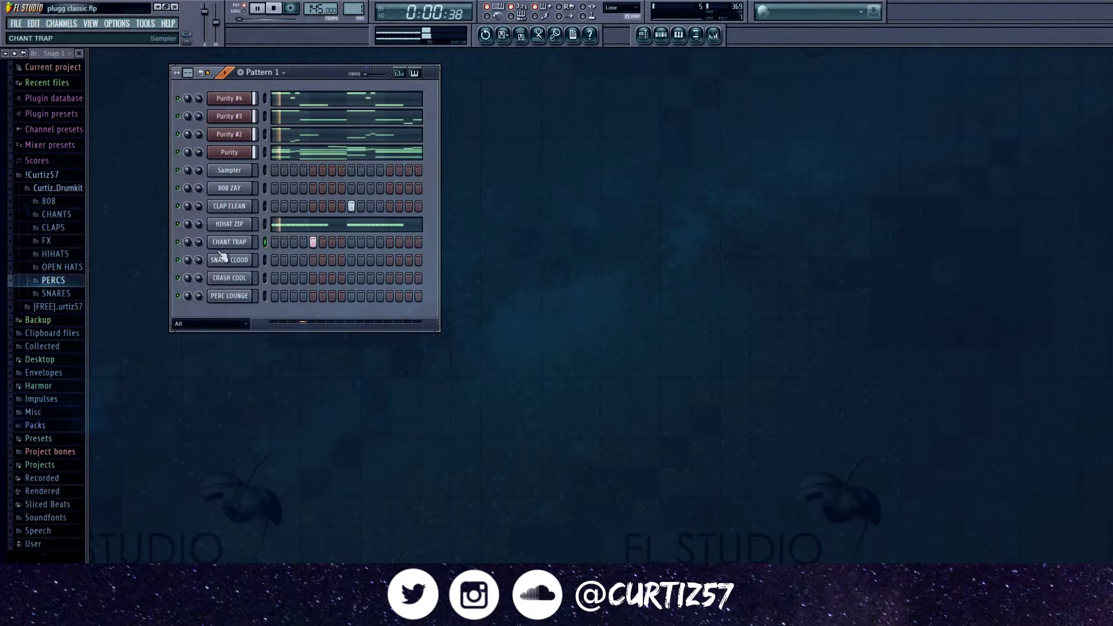
{"action": "right_click", "coordinate": [224, 244]}
{"action": "left_click", "coordinate": [269, 241]}
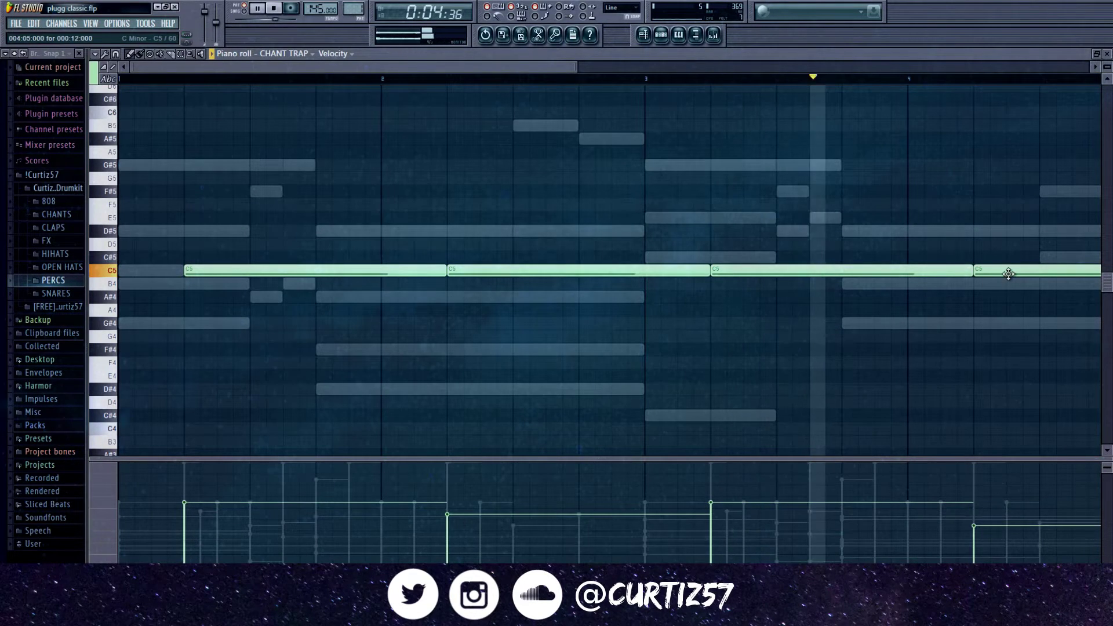
{"action": "key", "text": "Escape"}
{"action": "key", "text": "space"}
- Place a SNARE CLOUD hit on step 3, send it to the piano roll as one hit per bar, and return to the channel rack
{"action": "right_click", "coordinate": [256, 262]}
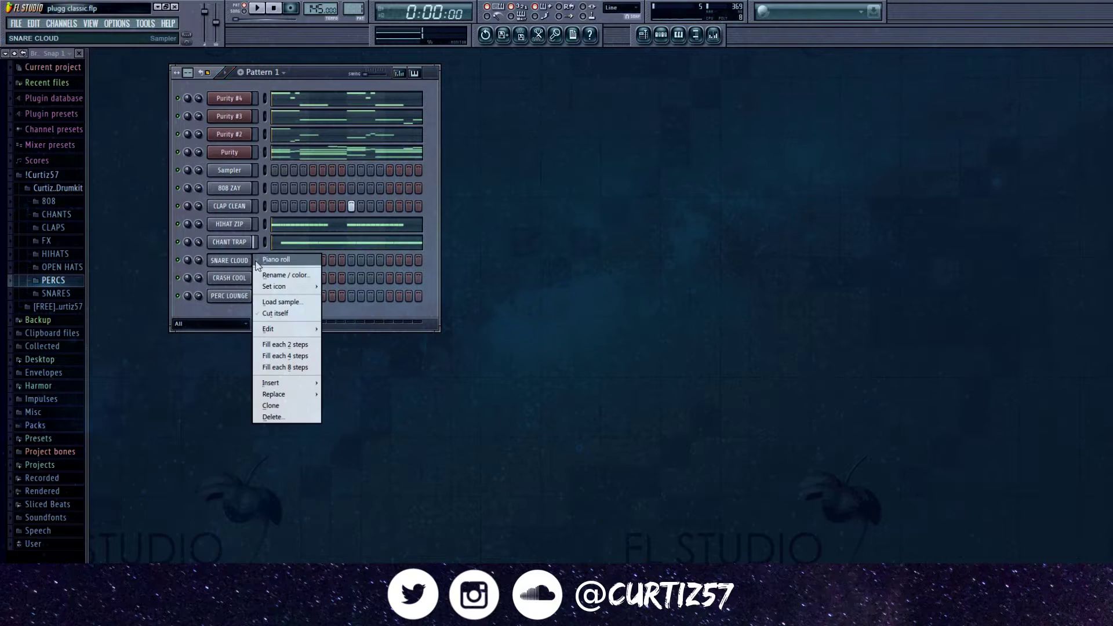
{"action": "left_click", "coordinate": [226, 260]}
{"action": "left_click", "coordinate": [243, 260]}
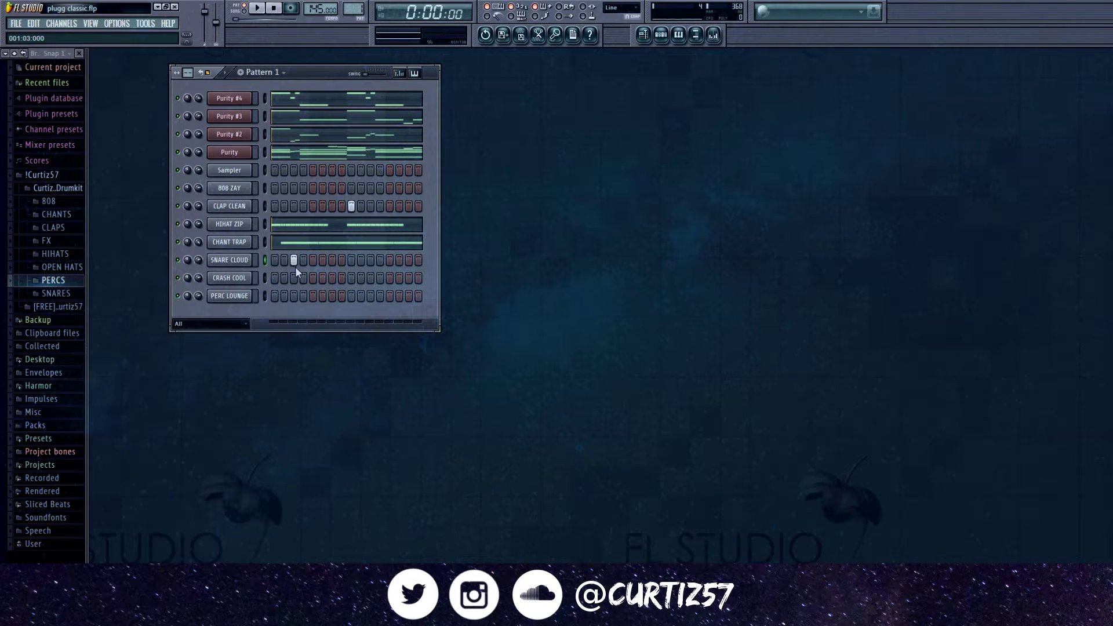
{"action": "right_click", "coordinate": [251, 256]}
{"action": "left_click", "coordinate": [276, 259]}
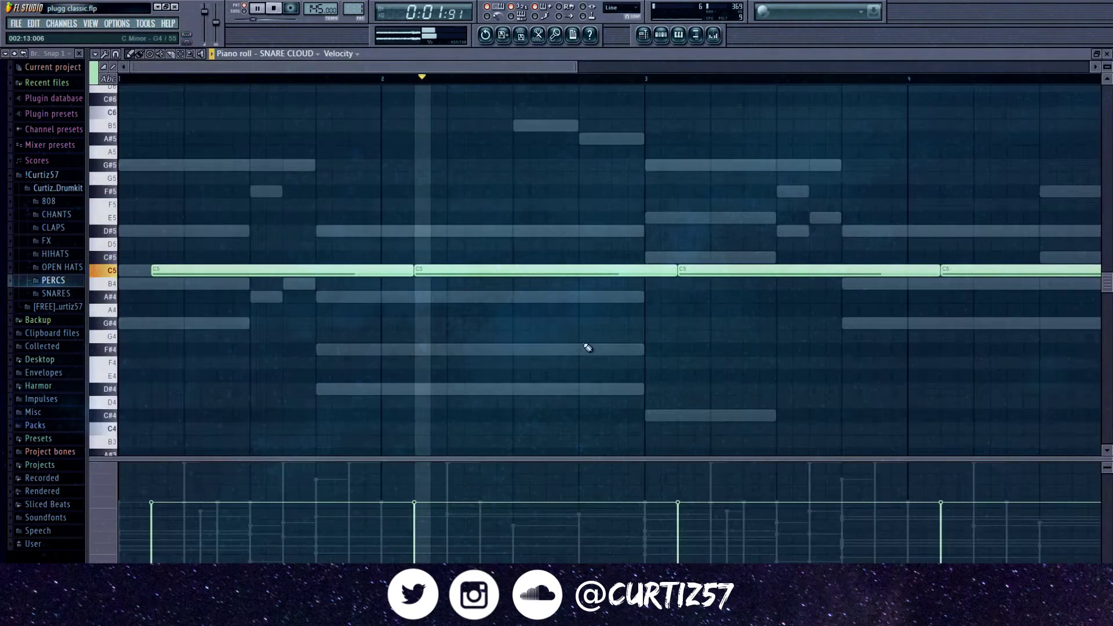
{"action": "key", "text": "Escape"}
{"action": "key", "text": "space"}
- Place a CRASH COOL hit on step 1, send it to the piano roll, and keep only the note in bar 1
{"action": "right_click", "coordinate": [225, 278]}
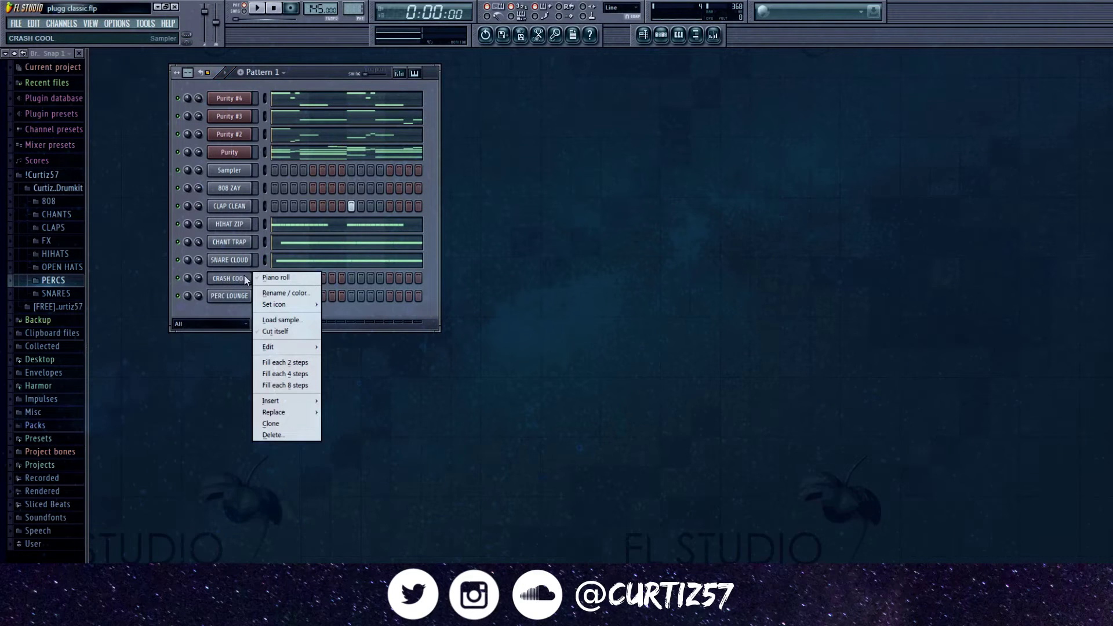
{"action": "left_click", "coordinate": [276, 279]}
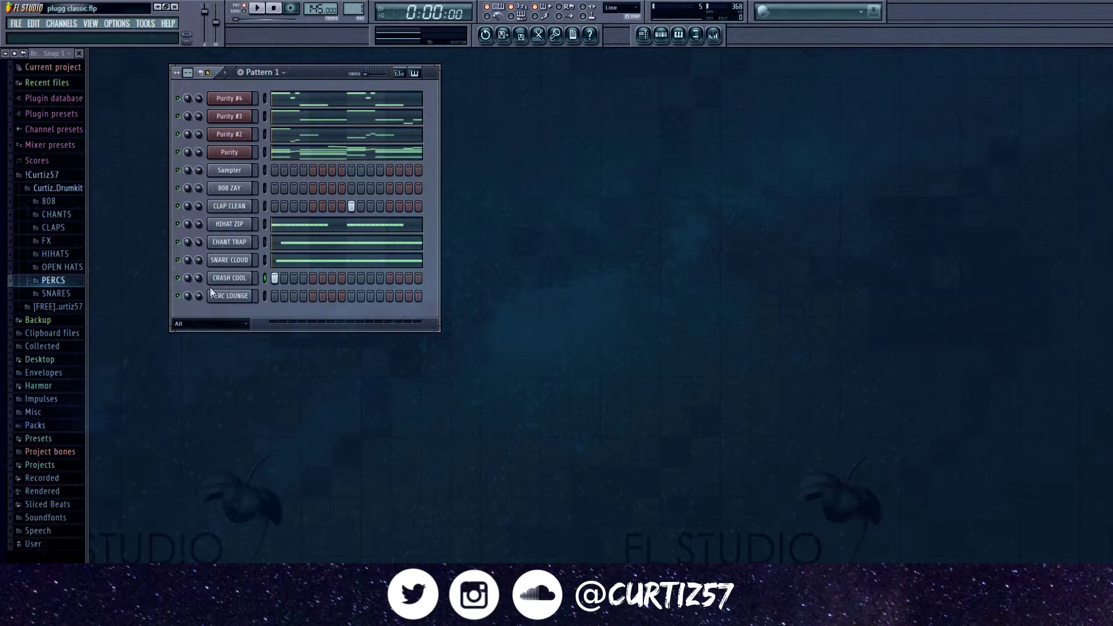
{"action": "right_click", "coordinate": [253, 277]}
{"action": "left_click", "coordinate": [312, 281]}
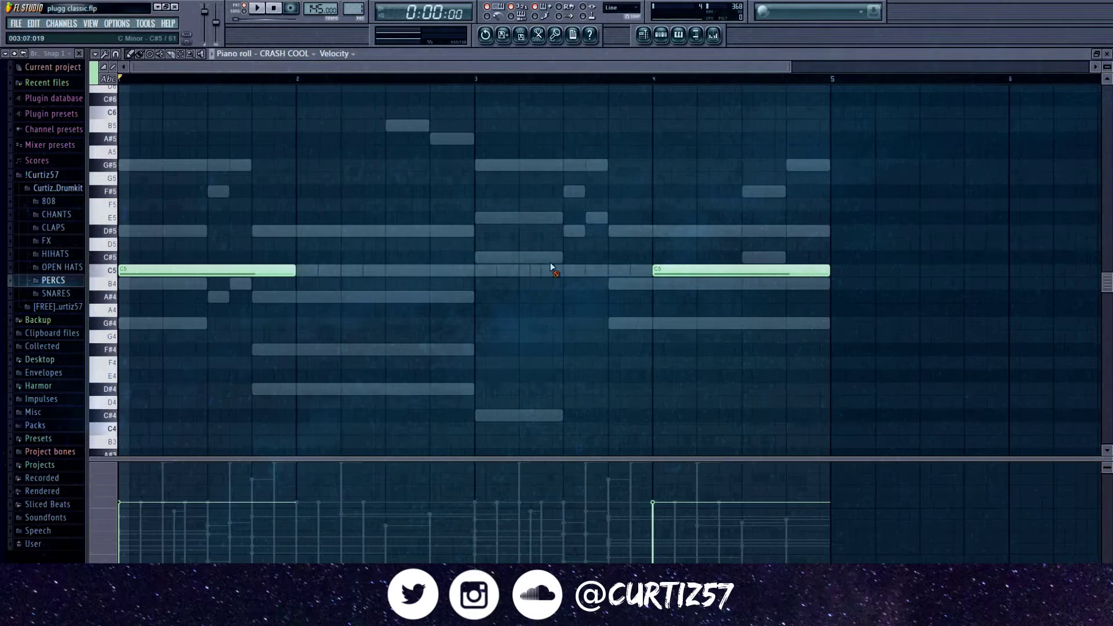
{"action": "key", "text": "F7"}
{"action": "key", "text": "space"}
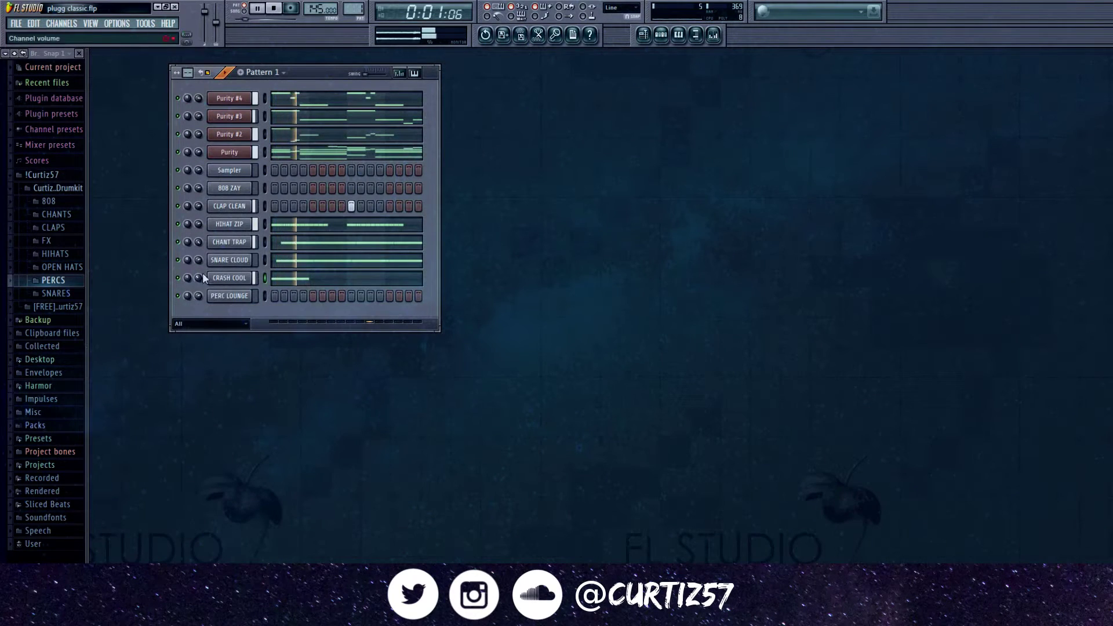
- Place a PERC LOUNGE hit on step 7 and send the channel to the piano roll
{"action": "left_click", "coordinate": [221, 299]}
{"action": "right_click", "coordinate": [222, 298]}
{"action": "left_click", "coordinate": [231, 298]}
{"action": "left_click", "coordinate": [333, 296]}
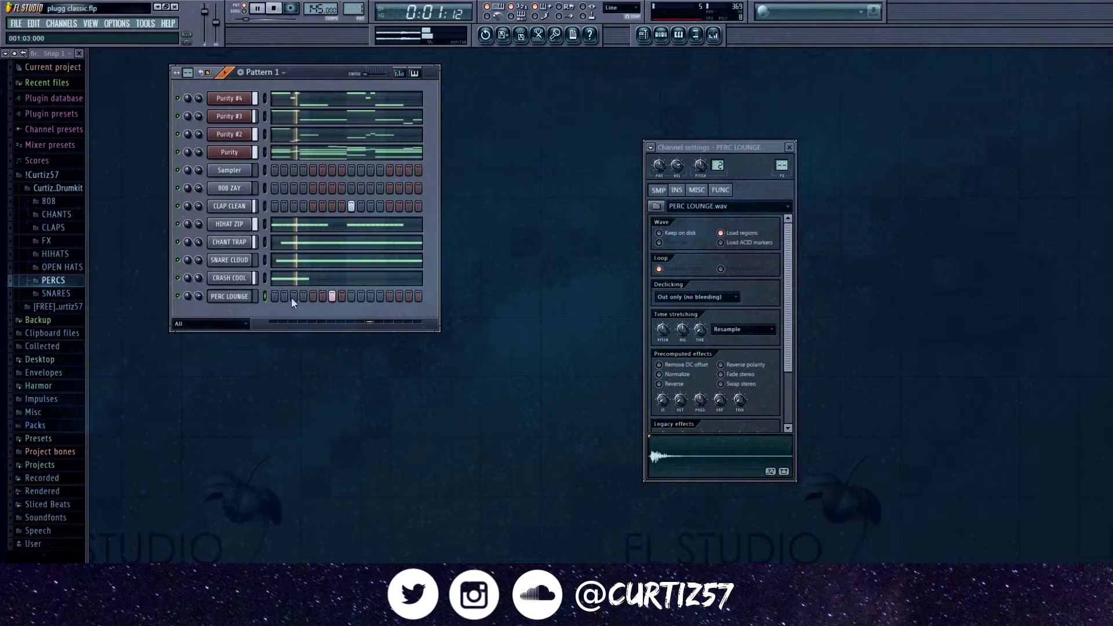
{"action": "key", "text": "space"}
{"action": "right_click", "coordinate": [232, 295]}
{"action": "left_click", "coordinate": [271, 299]}
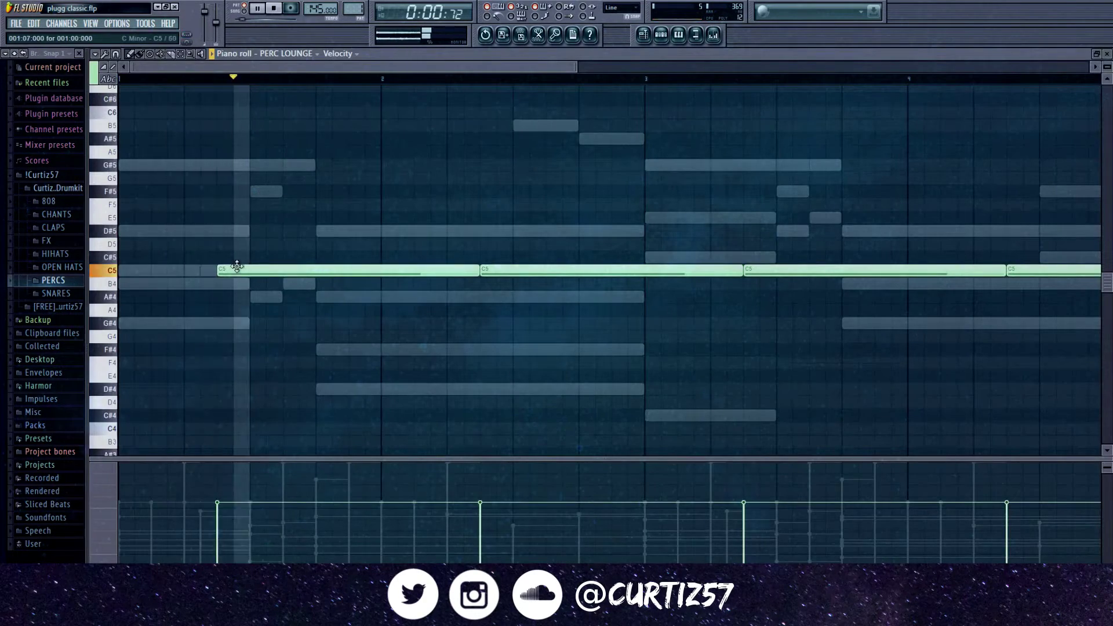
- Rework the PERC LOUNGE part into pairs of short hits on steps 6 and 7 of all four bars with varied velocities
{"action": "key", "text": "ctrl+a"}
{"action": "key", "text": "space"}
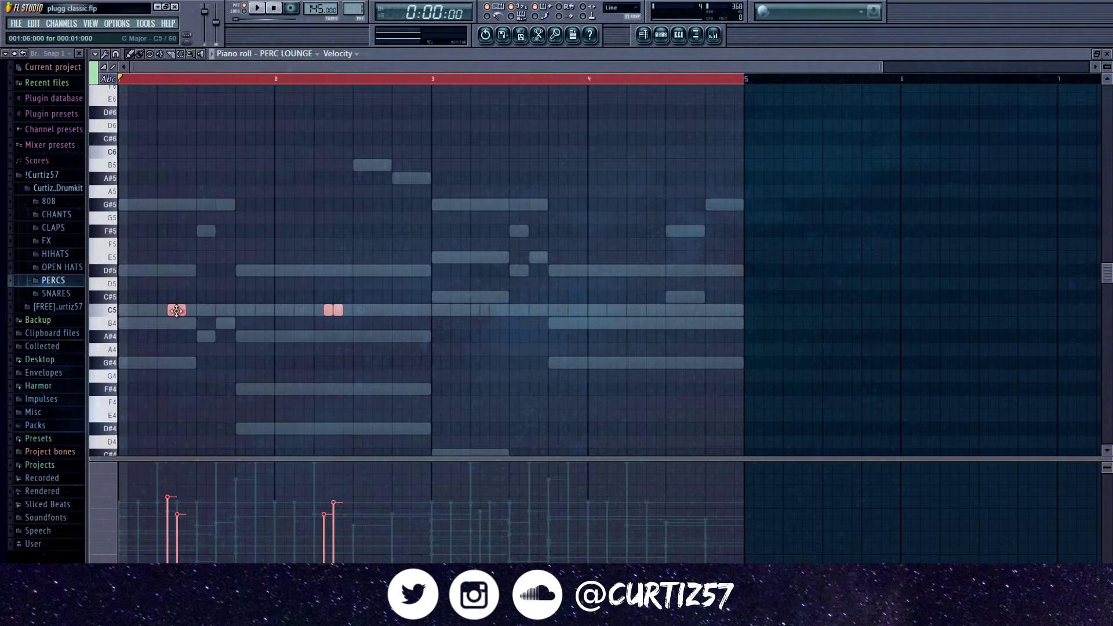
{"action": "key", "text": "space"}
{"action": "key", "text": "ctrl+a"}
{"action": "scroll", "coordinate": [611, 147], "scroll_direction": "up", "scroll_amount": 3}
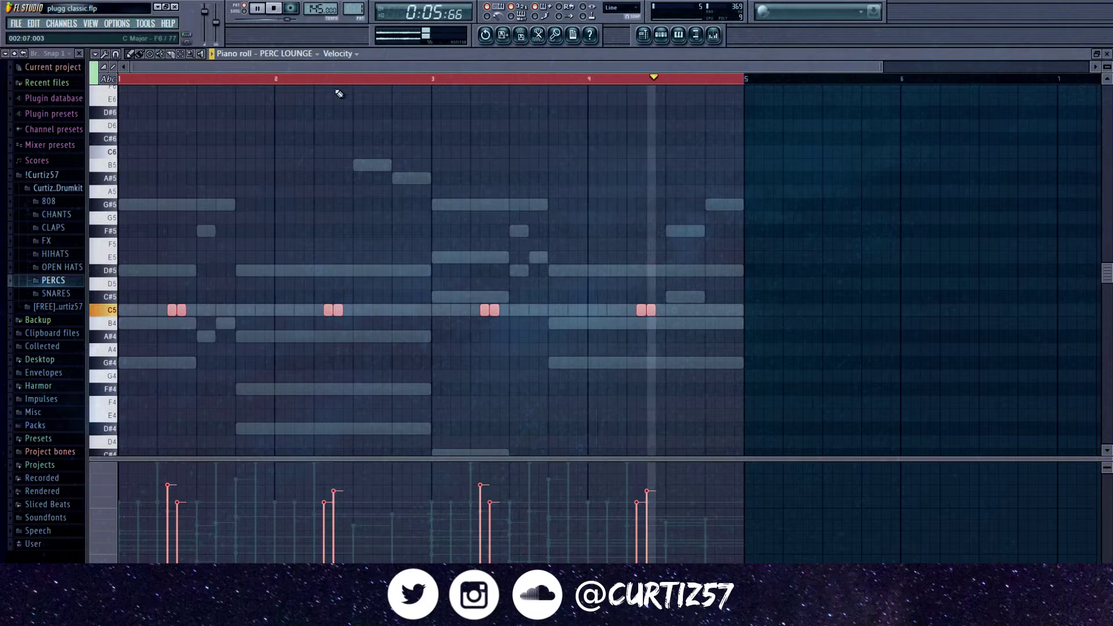
{"action": "key", "text": "F7"}
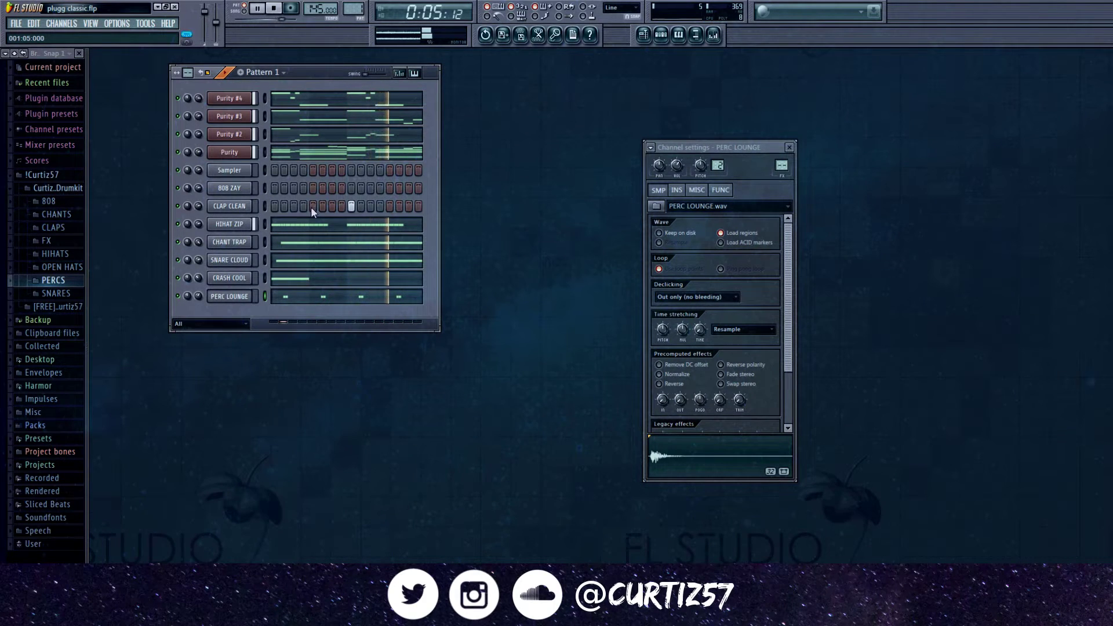
- Write short 808 ZAY notes G#4, D#4, C#5 and G#4 in the piano roll at the start of each chord
{"action": "right_click", "coordinate": [252, 186]}
{"action": "left_click", "coordinate": [266, 192]}
{"action": "key", "text": "space"}
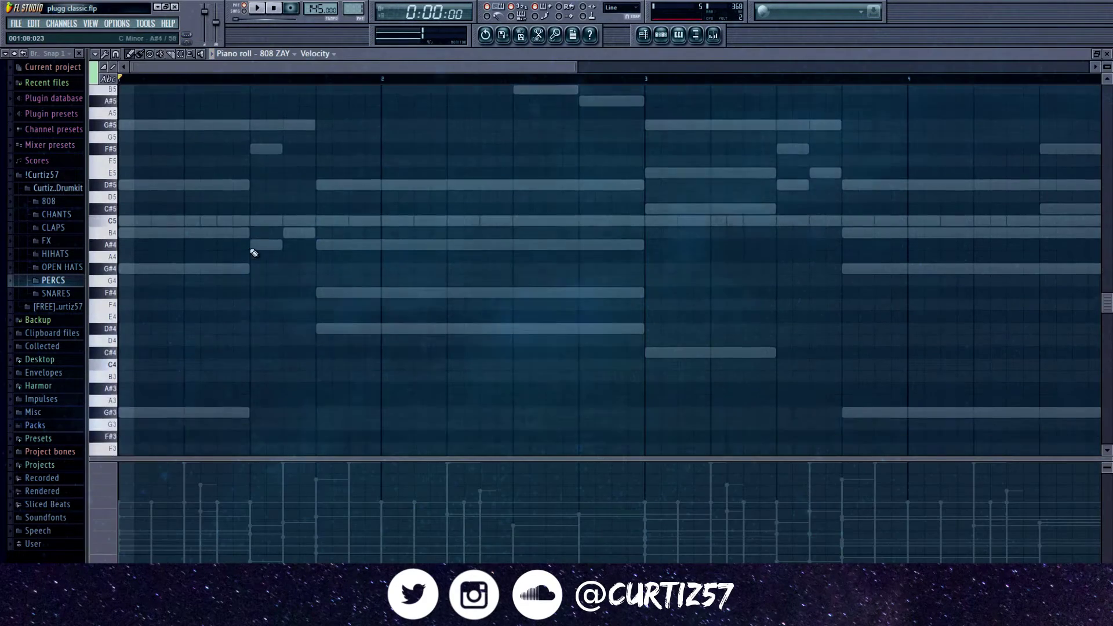
{"action": "scroll", "coordinate": [254, 253], "scroll_direction": "down", "scroll_amount": 1}
{"action": "scroll", "coordinate": [316, 266], "scroll_direction": "down", "scroll_amount": 3}
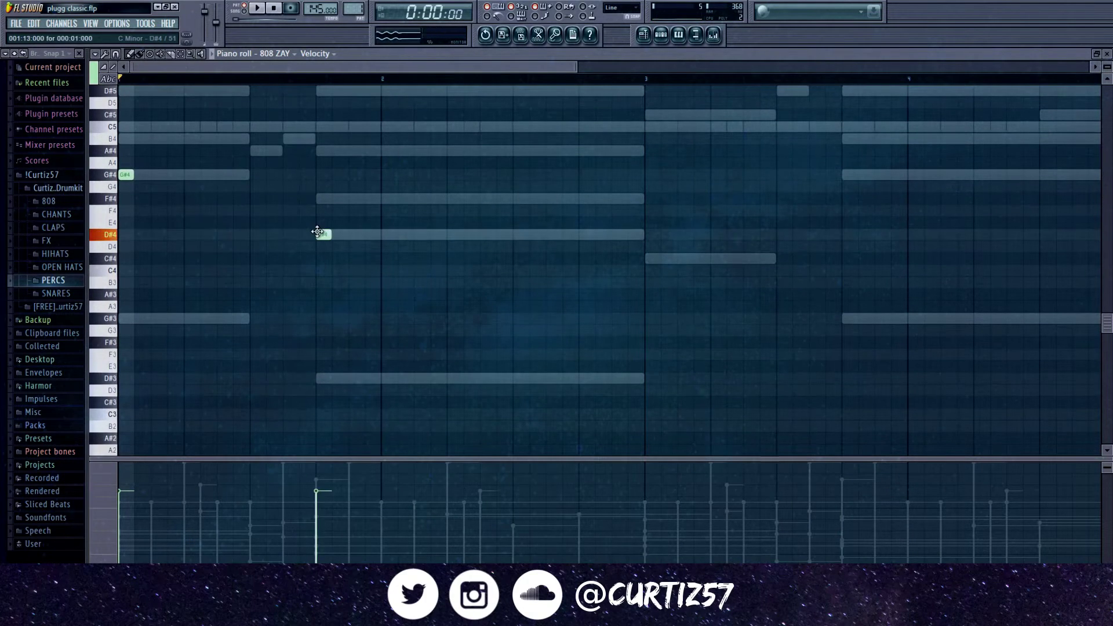
{"action": "scroll", "coordinate": [665, 127], "scroll_direction": "up", "scroll_amount": 3}
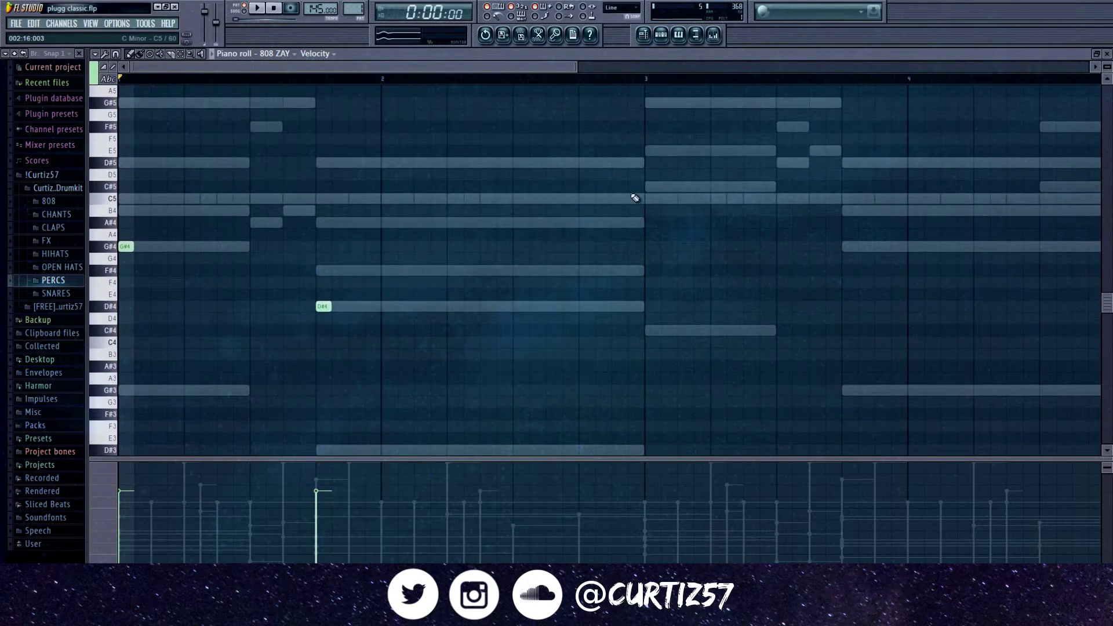
- Transpose all 808 ZAY notes up one octave, raise their velocities to maximum, and play the pattern
{"action": "key", "text": "ctrl+a"}
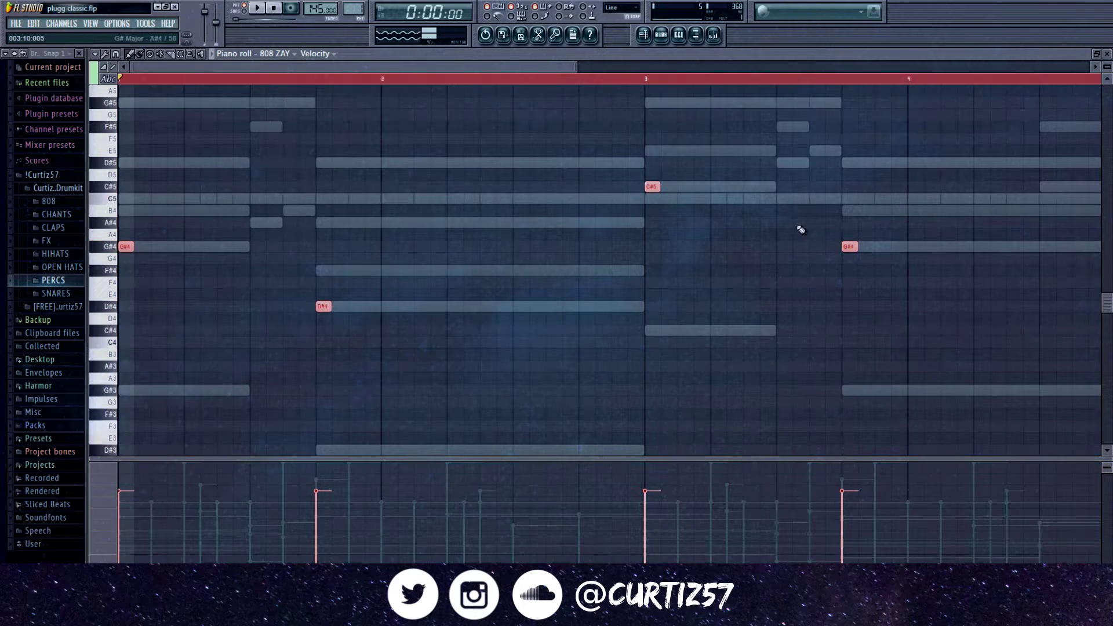
{"action": "key", "text": "ctrl+Up"}
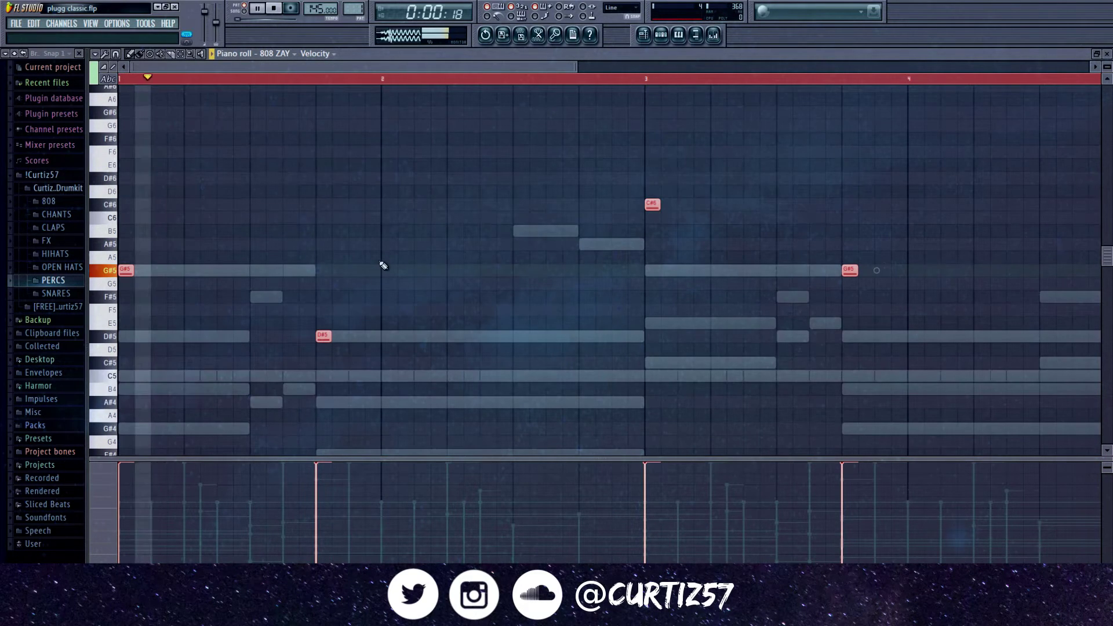
{"action": "key", "text": "space"}
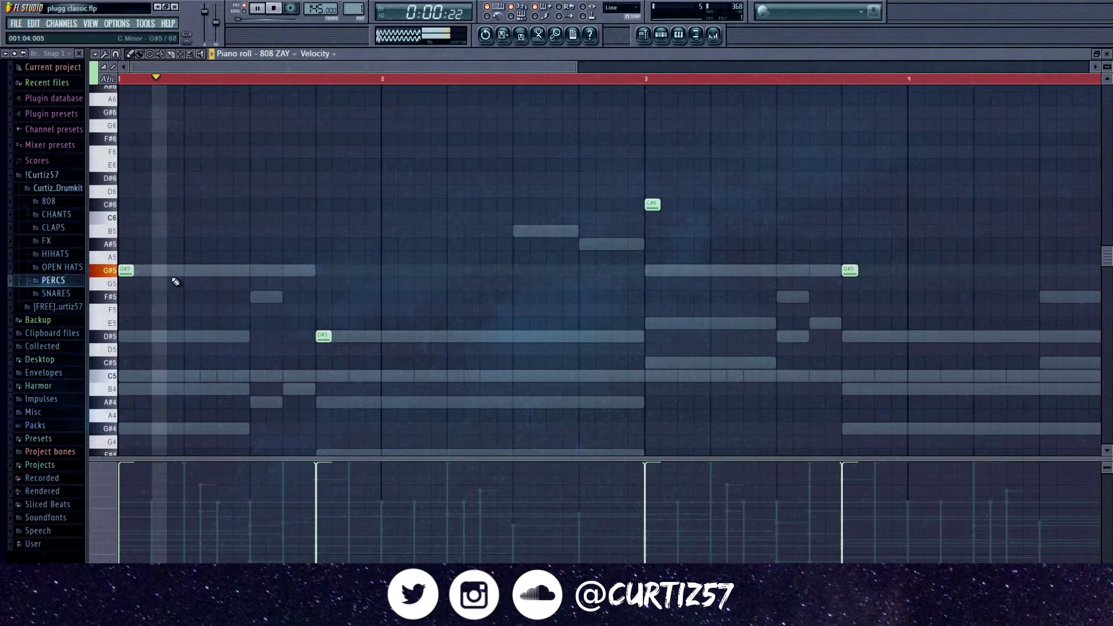
- Try a second G#5 at step 7 of bar 1 in the 808 part, and delete it along with the D#5 note
{"action": "left_click", "coordinate": [225, 270]}
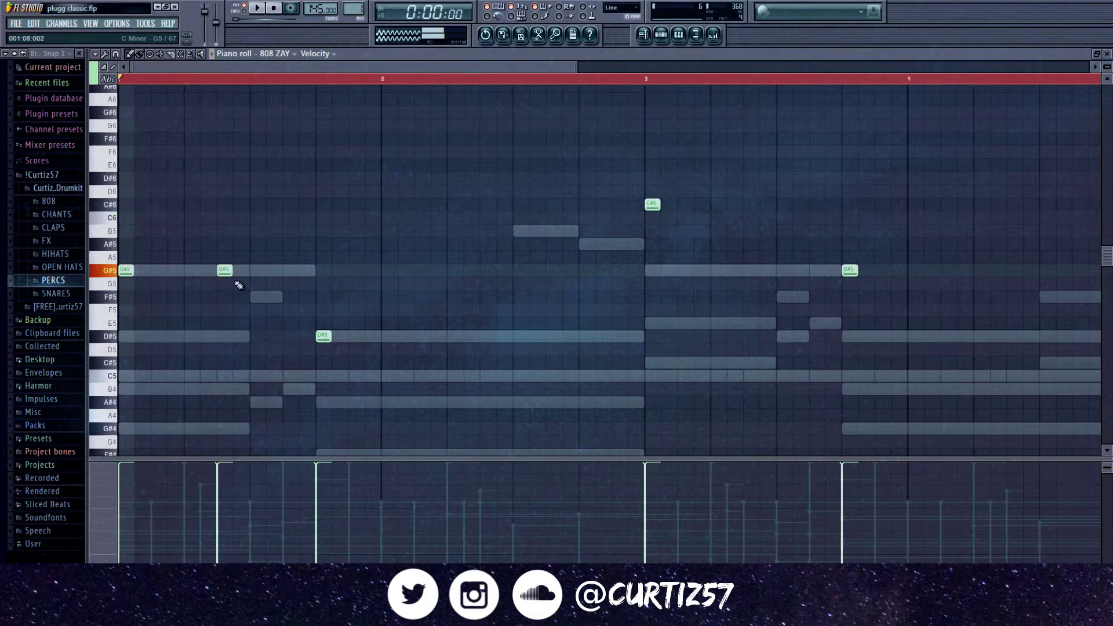
{"action": "right_click", "coordinate": [224, 269]}
{"action": "right_click", "coordinate": [323, 336]}
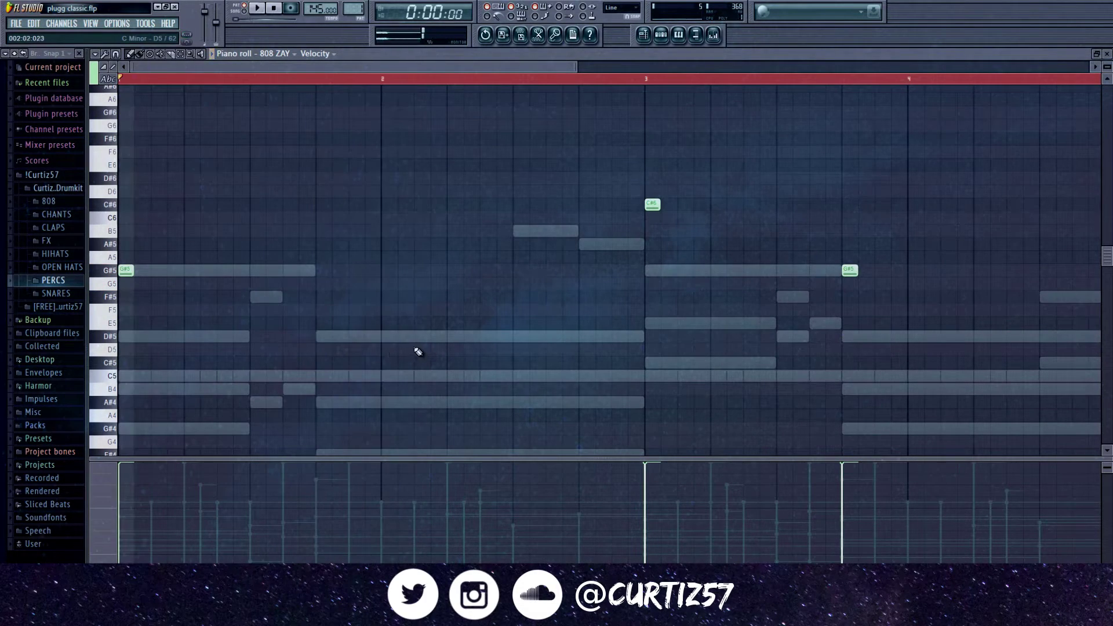
- Add short D#5 notes to the 808 part at step 13 of bar 1 and steps 5 and 11 of bar 2, and play the pattern
{"action": "left_click", "coordinate": [452, 335]}
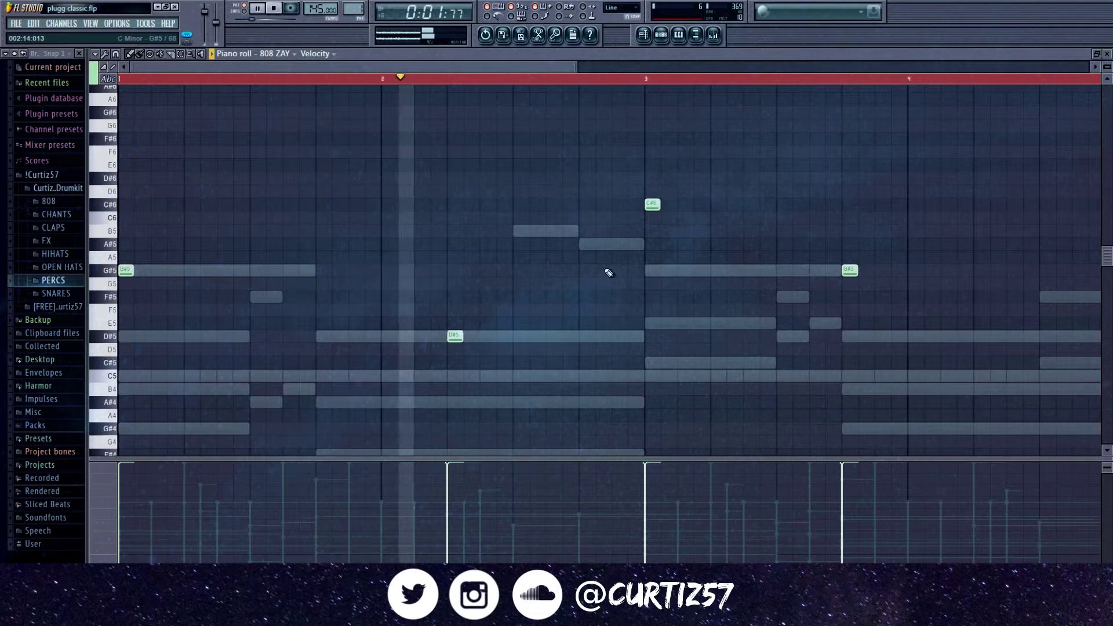
{"action": "left_click", "coordinate": [547, 335]}
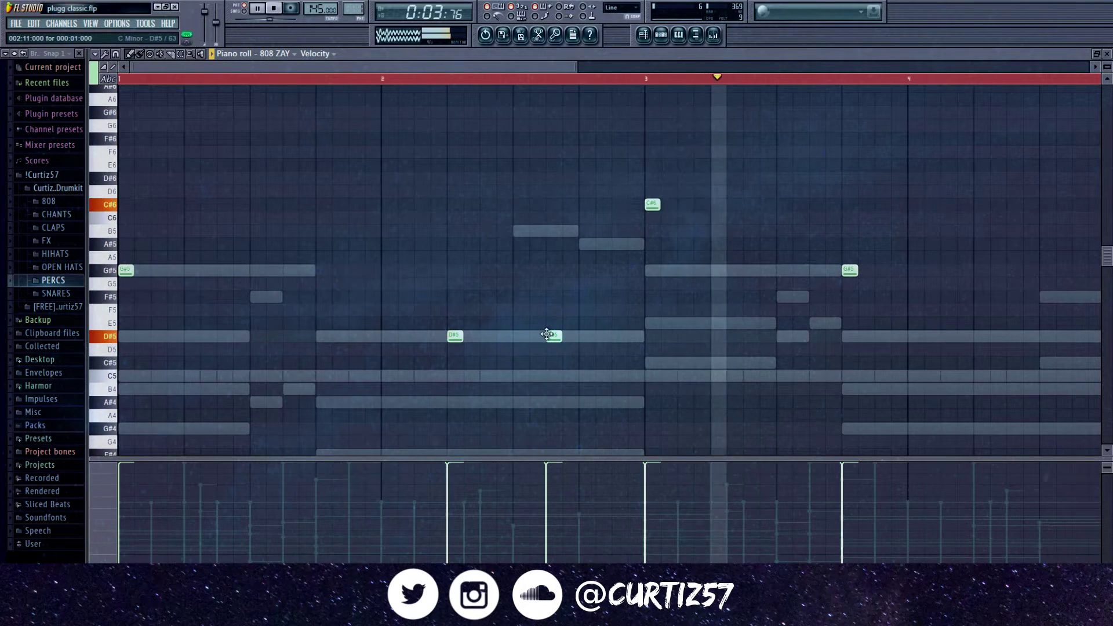
{"action": "scroll", "coordinate": [628, 266], "scroll_direction": "down", "scroll_amount": 3}
{"action": "key", "text": "space"}
{"action": "scroll", "coordinate": [292, 235], "scroll_direction": "down", "scroll_amount": 3}
{"action": "key", "text": "space"}
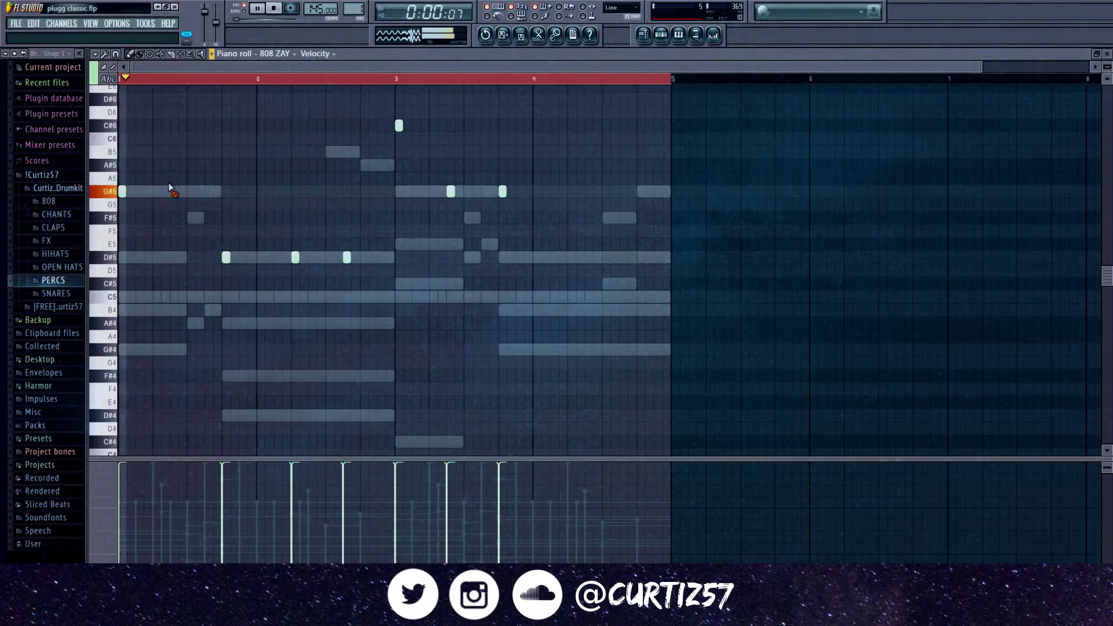
- Replace the 808 G#5 at step 7 of bar 3 with C#6, and add G#5 notes at steps 5 and 11 of bar 4
{"action": "scroll", "coordinate": [437, 267], "scroll_direction": "up", "scroll_amount": 3}
{"action": "right_click", "coordinate": [451, 270]}
{"action": "left_click", "coordinate": [451, 205]}
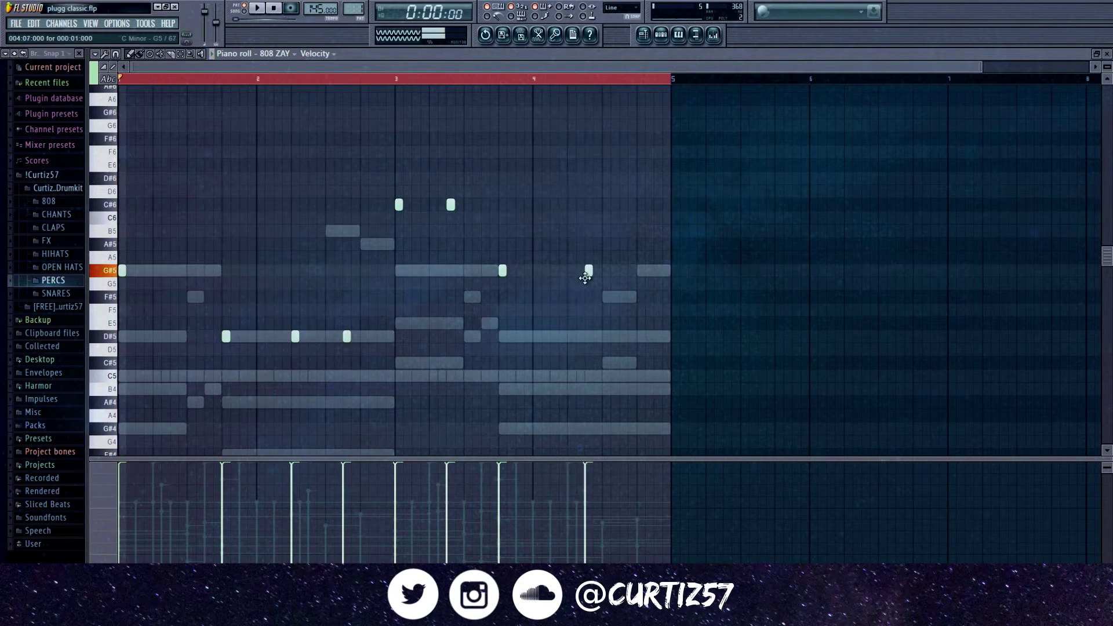
{"action": "left_click", "coordinate": [624, 270]}
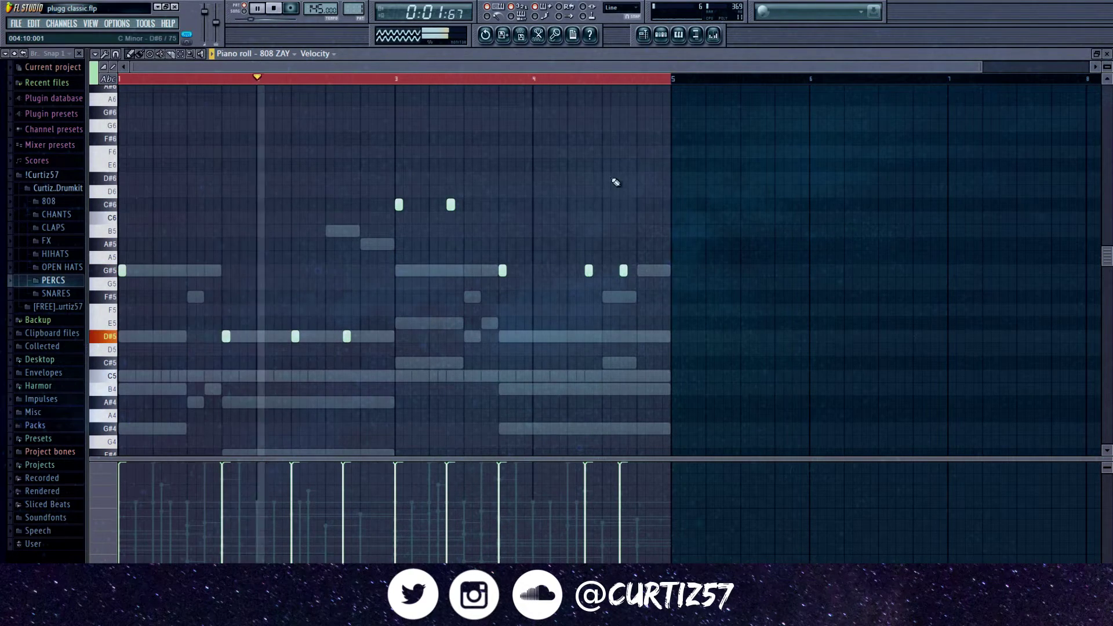
{"action": "left_click_drag", "start_coordinate": [589, 270], "coordinate": [570, 270]}
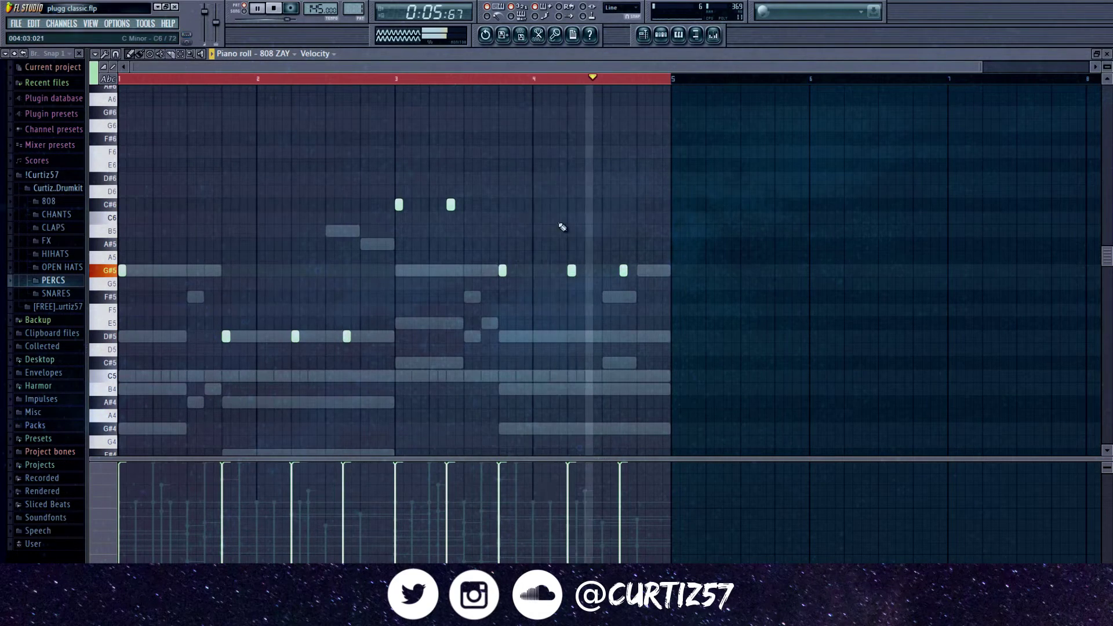
- Show the arranged song in the playlist and play it from the beginning
{"action": "key", "text": "F7"}
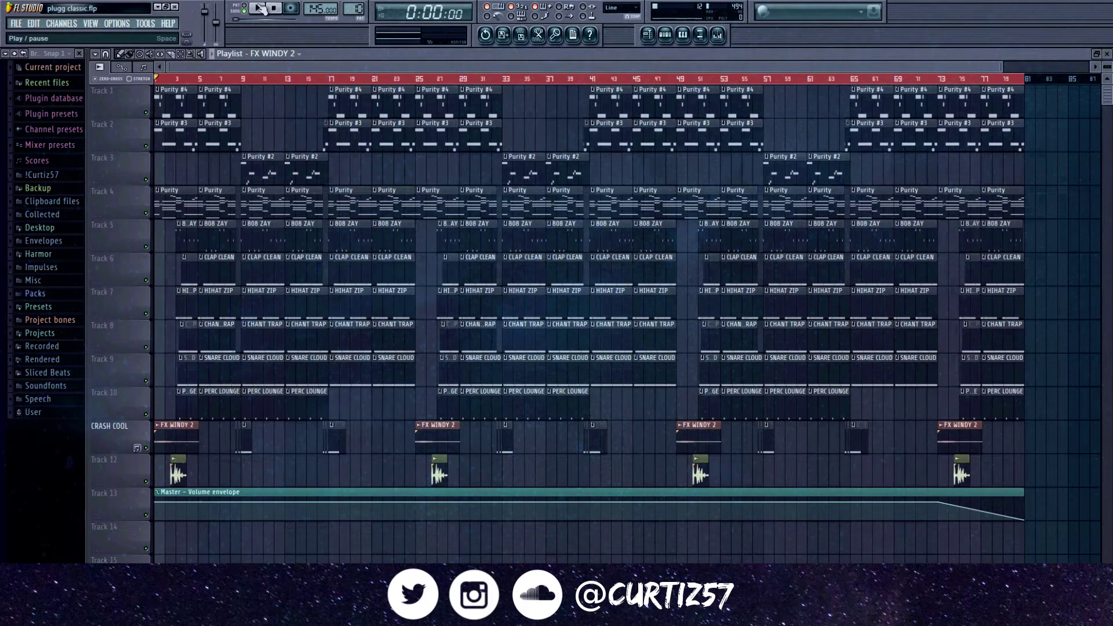
{"action": "left_click", "coordinate": [260, 8]}
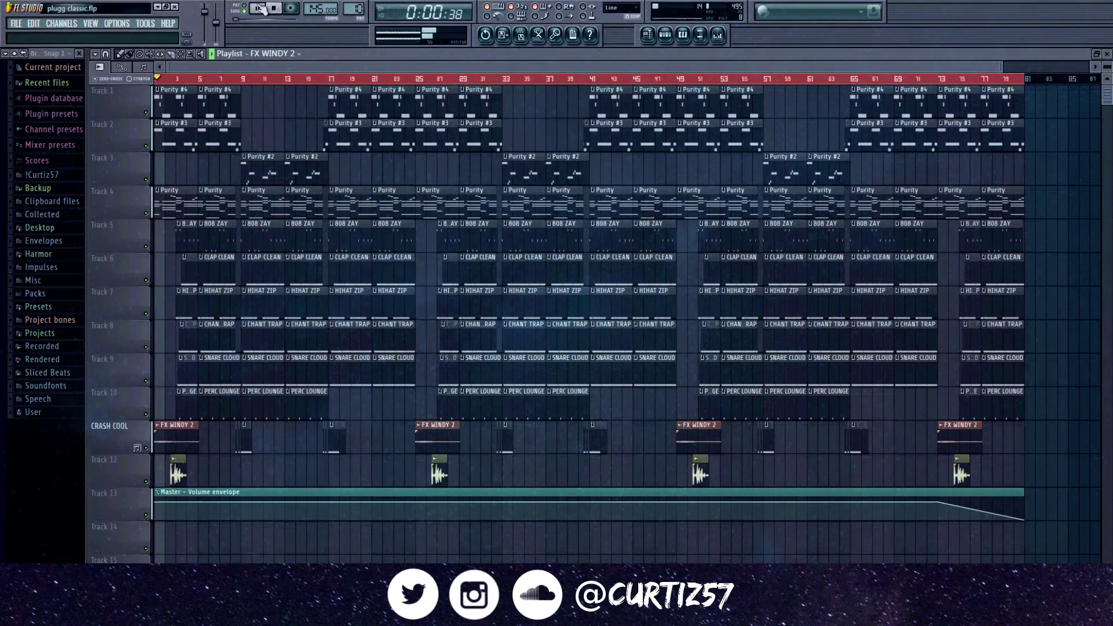